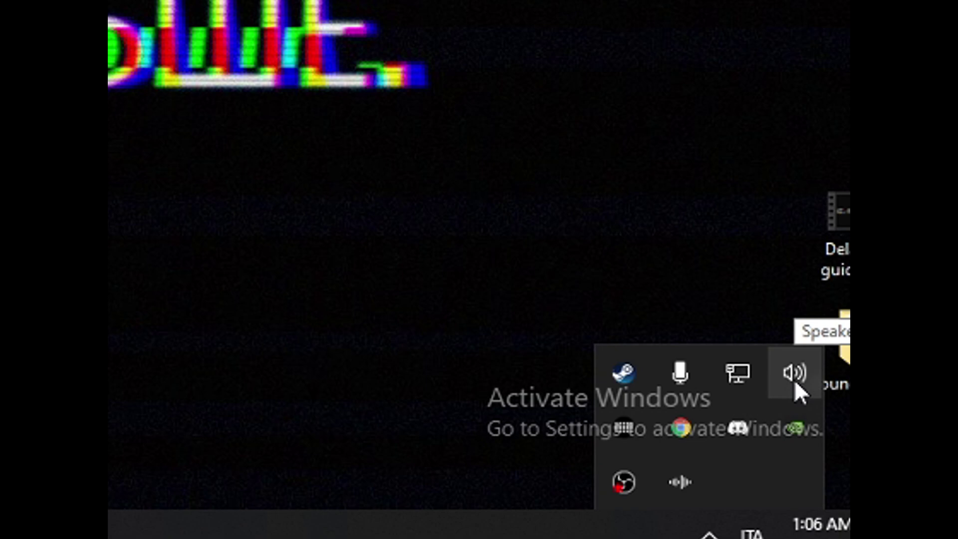
Step: Bring up the speaker sound options, then the desktop shortcut menu offering NVIDIA Control Panel
right_click(794, 381)
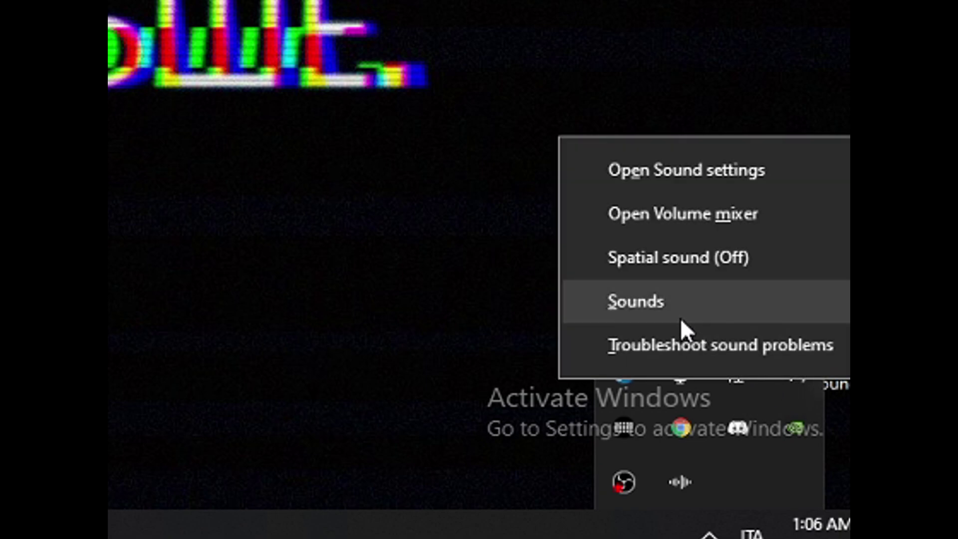
mouse_move(698, 270)
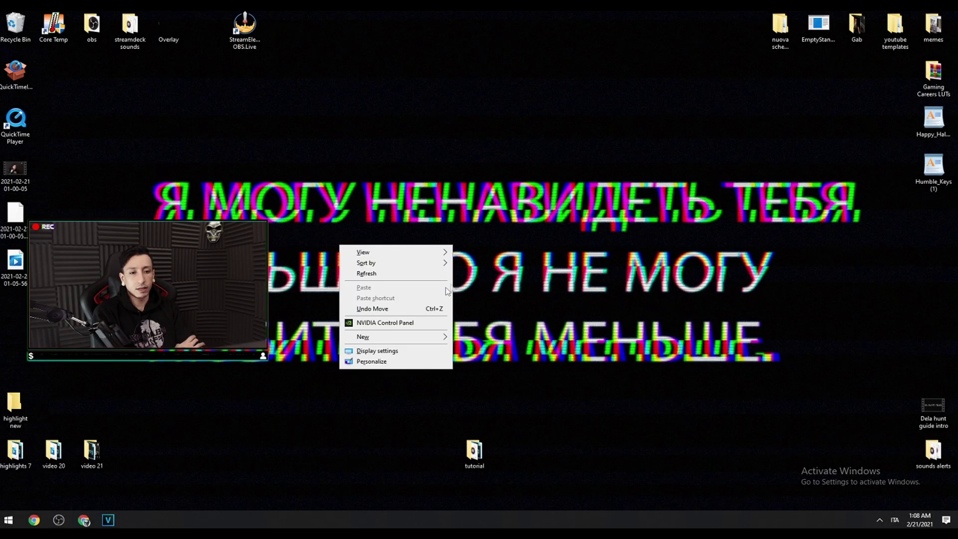
Step: Set image settings with preview to 'Use my preference emphasizing' with the slider at full Performance
left_click(404, 323)
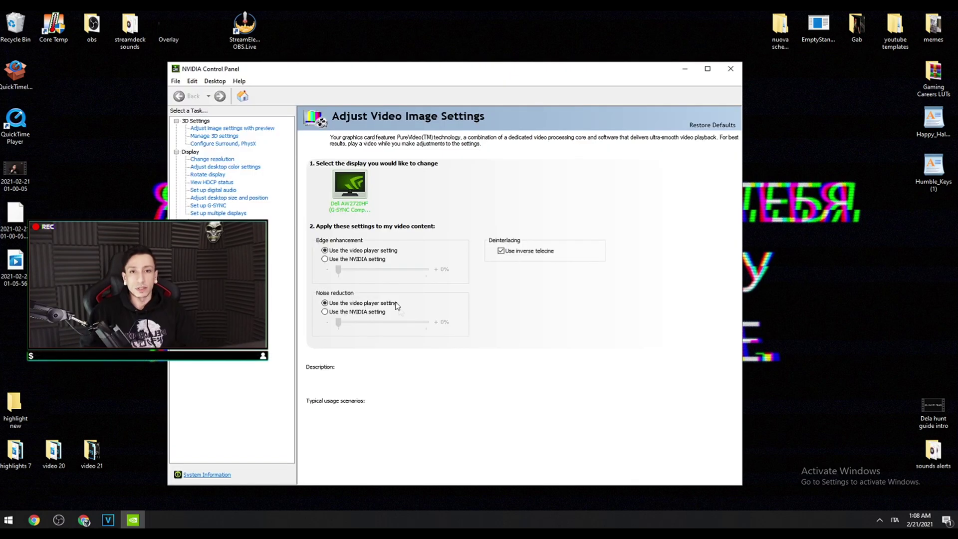
left_click(241, 128)
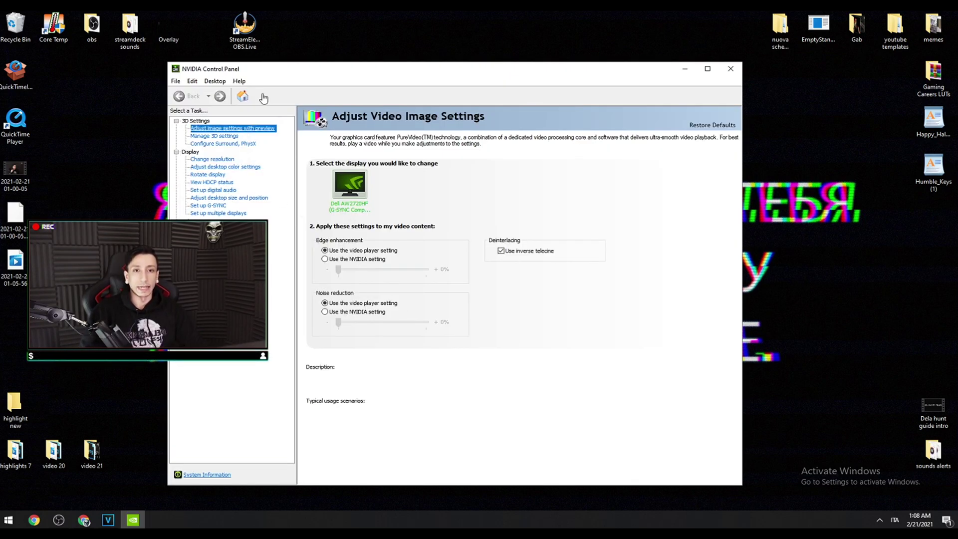
mouse_move(414, 295)
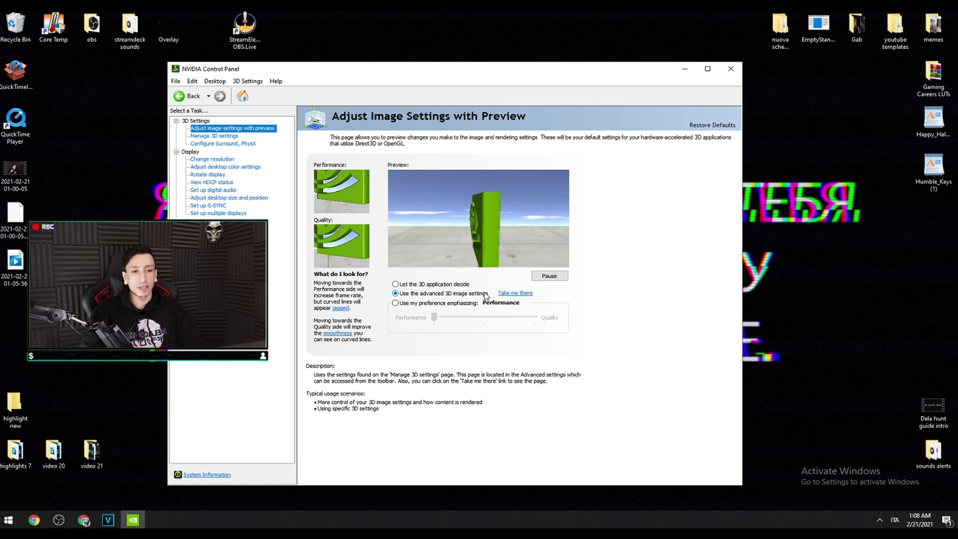
left_click(397, 304)
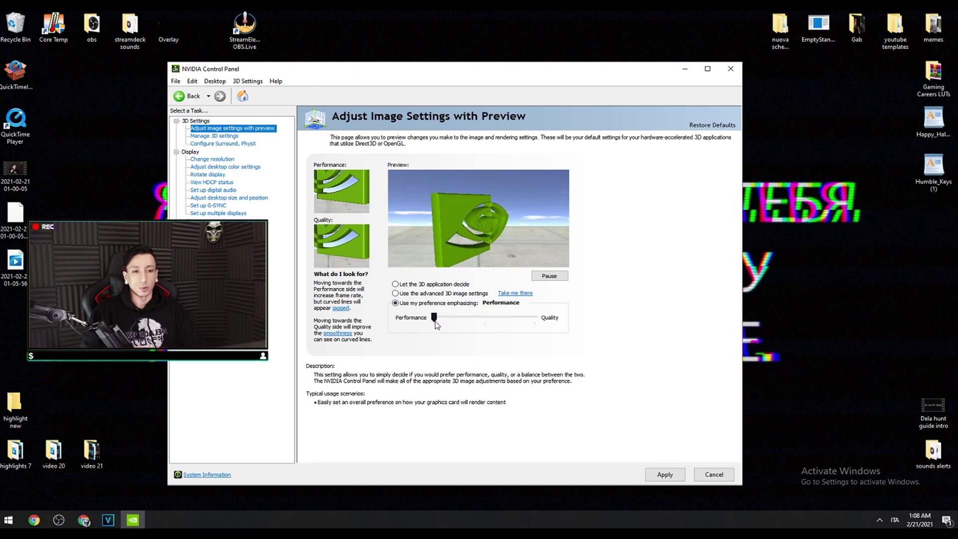
left_click(445, 319)
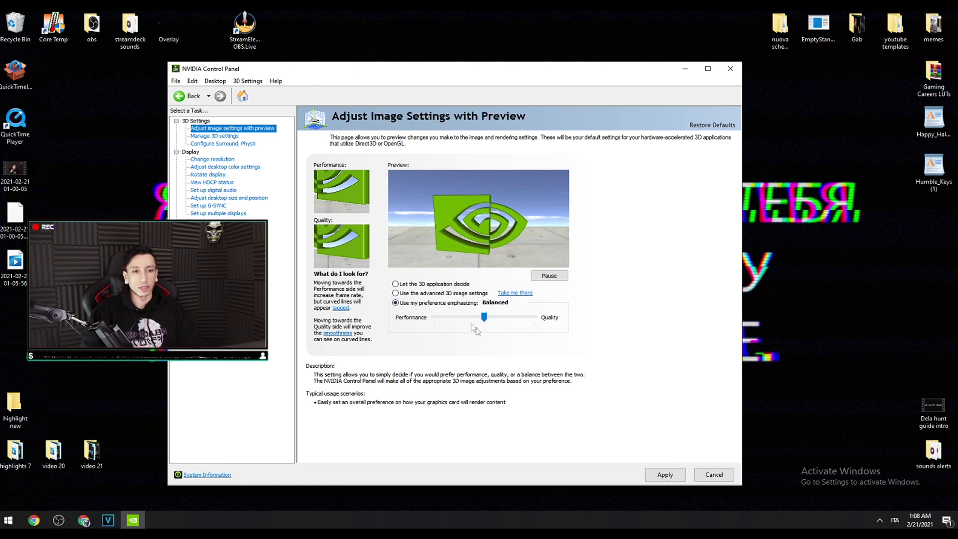
left_click_drag(485, 322, 443, 325)
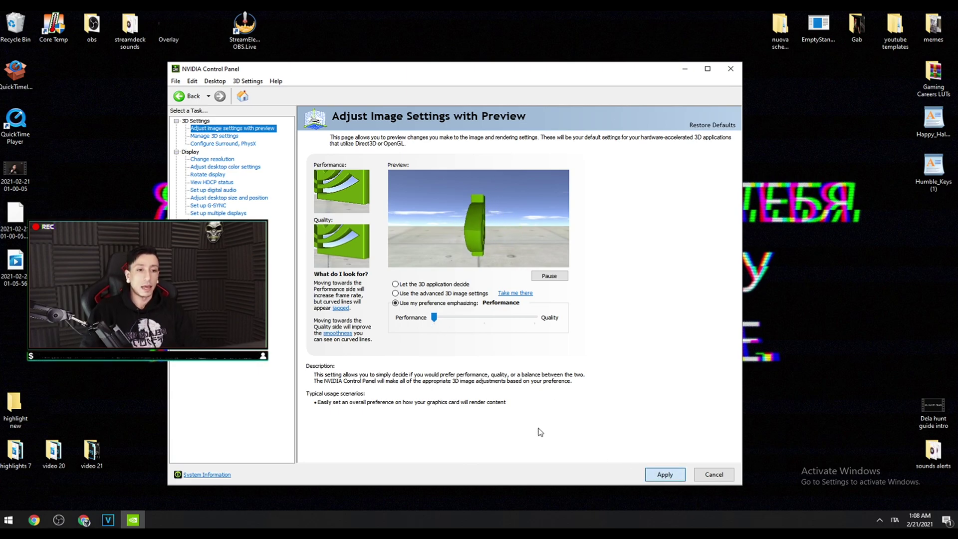
left_click(234, 137)
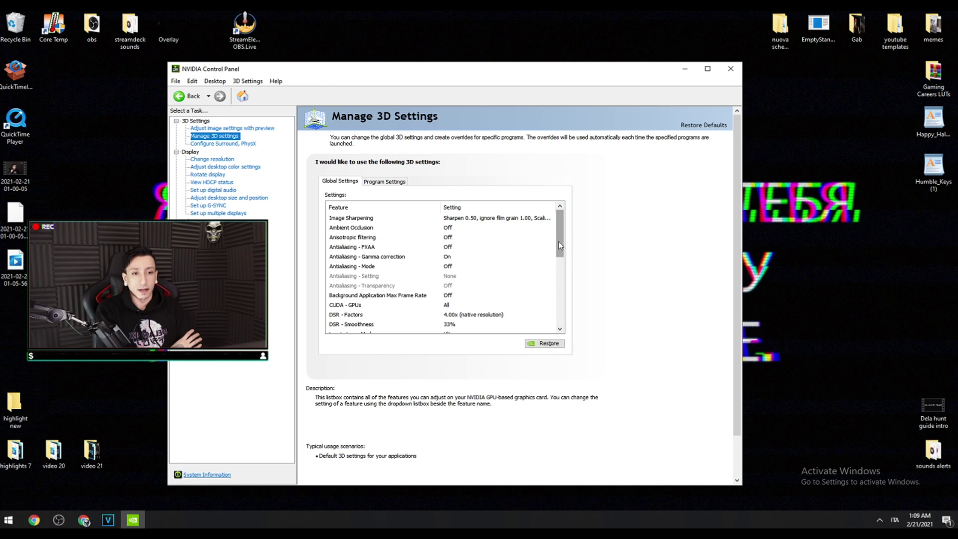
scroll(400, 289, "down", 1)
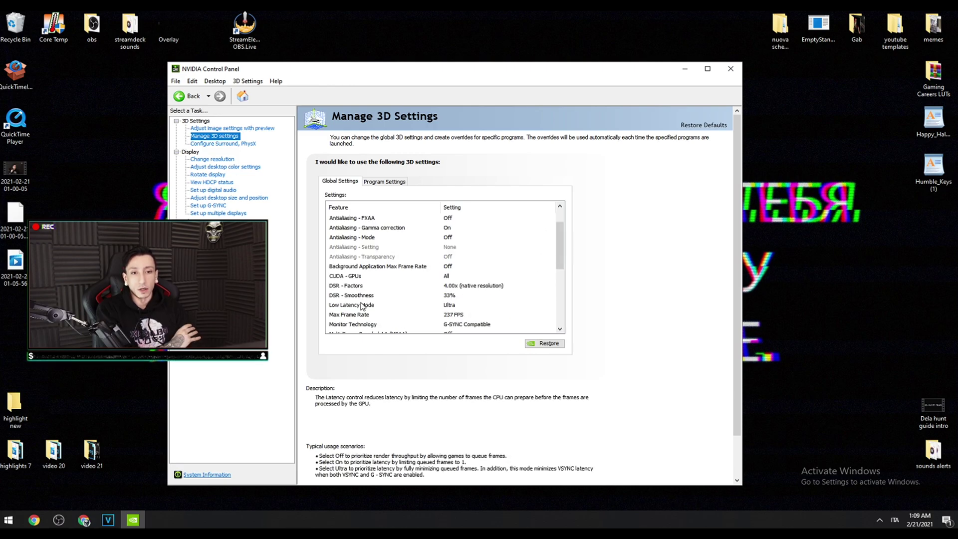
scroll(454, 224, "up", 1)
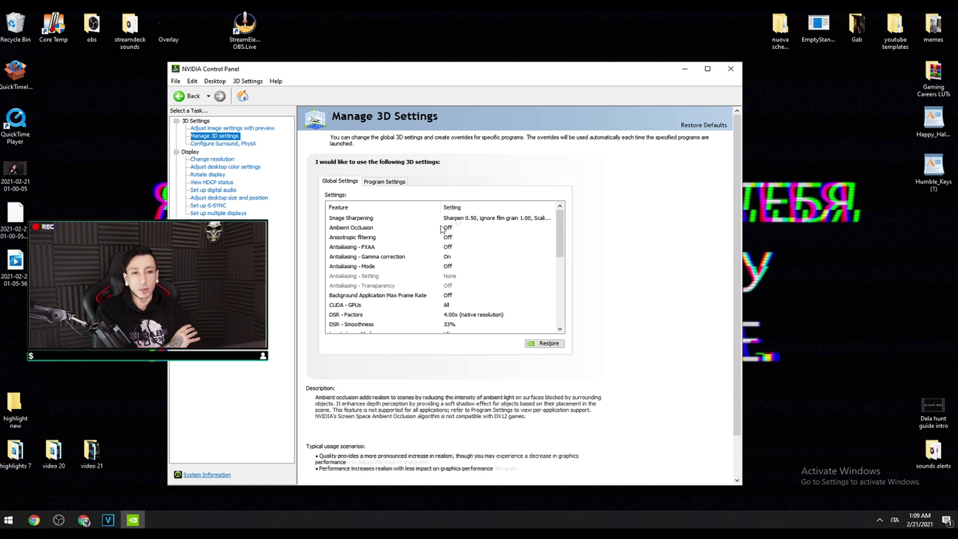
left_click(456, 220)
left_click(455, 221)
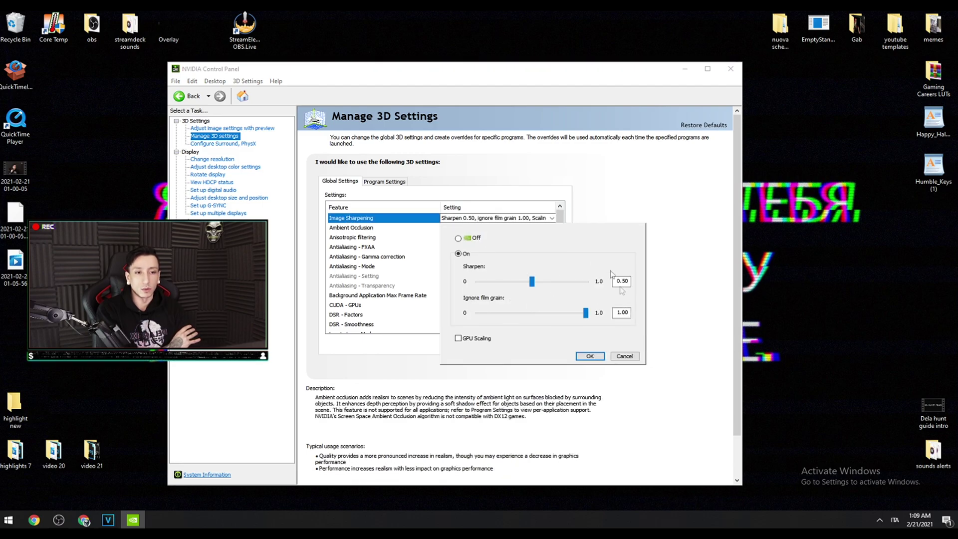
left_click(684, 313)
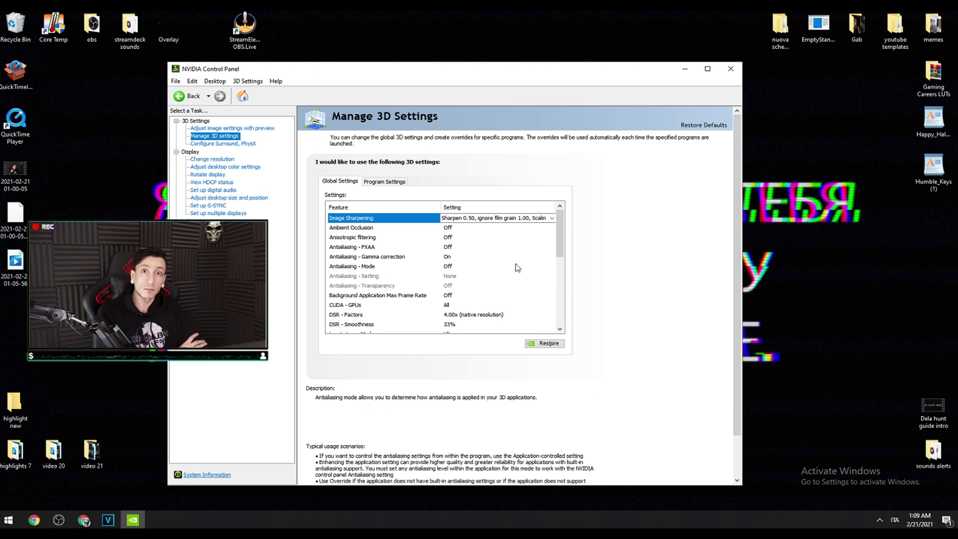
scroll(388, 270, "down", 1)
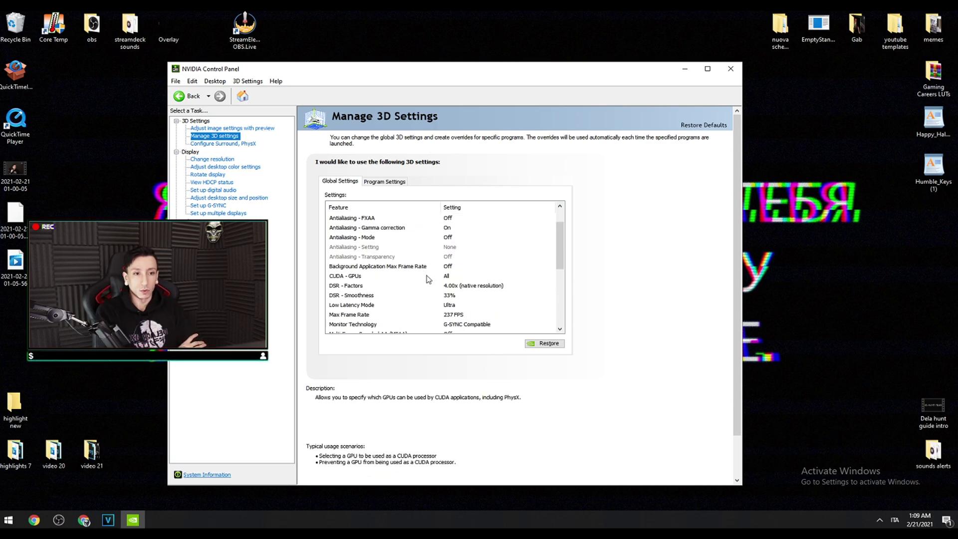
left_click(470, 306)
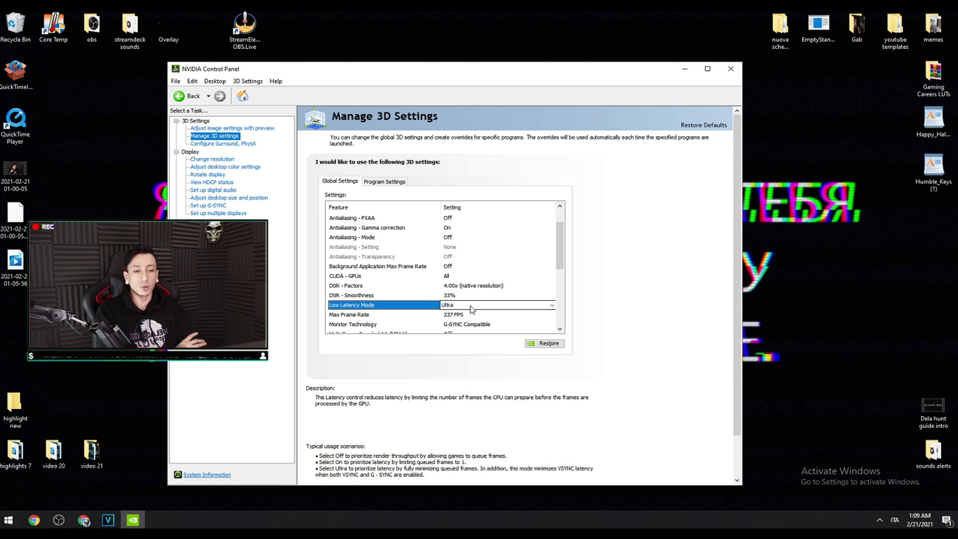
left_click(552, 306)
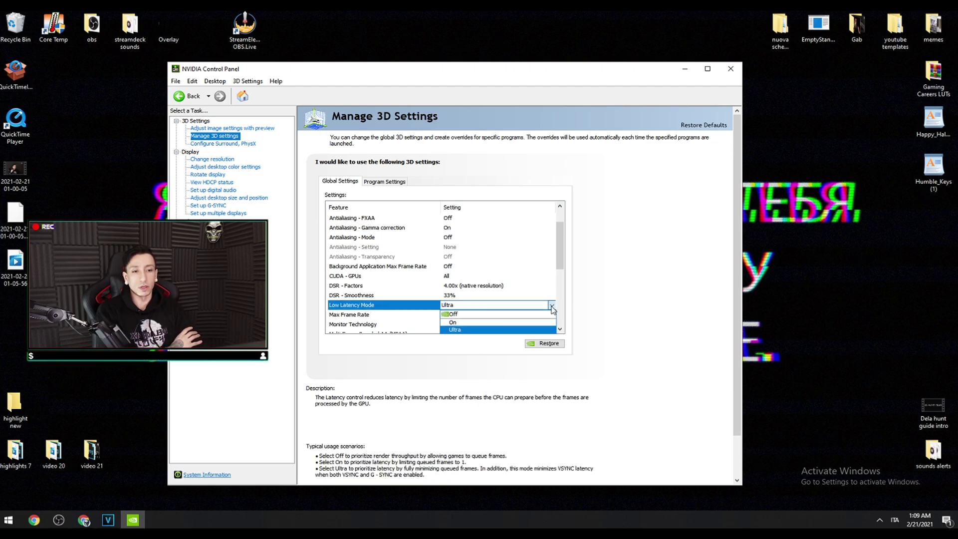
left_click(499, 331)
scroll(449, 310, "down", 1)
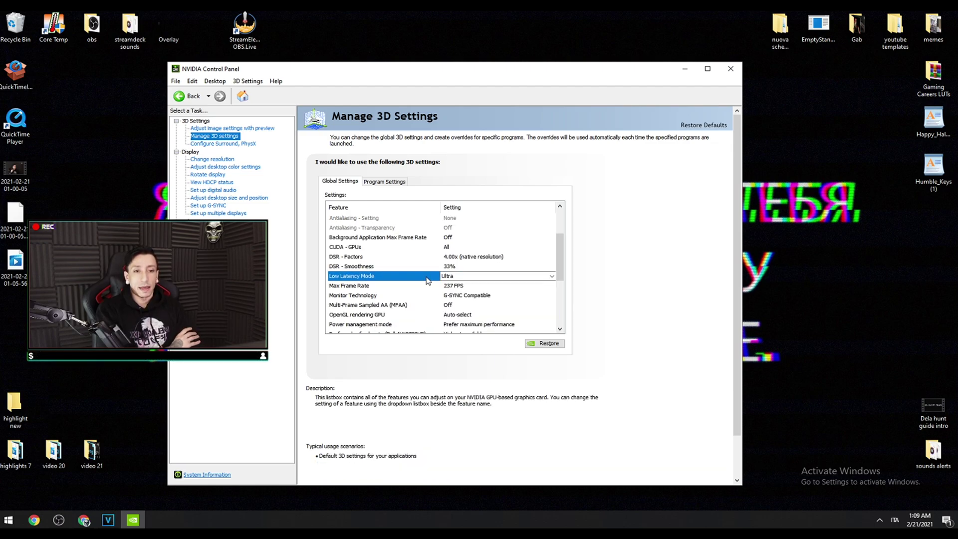
left_click(390, 287)
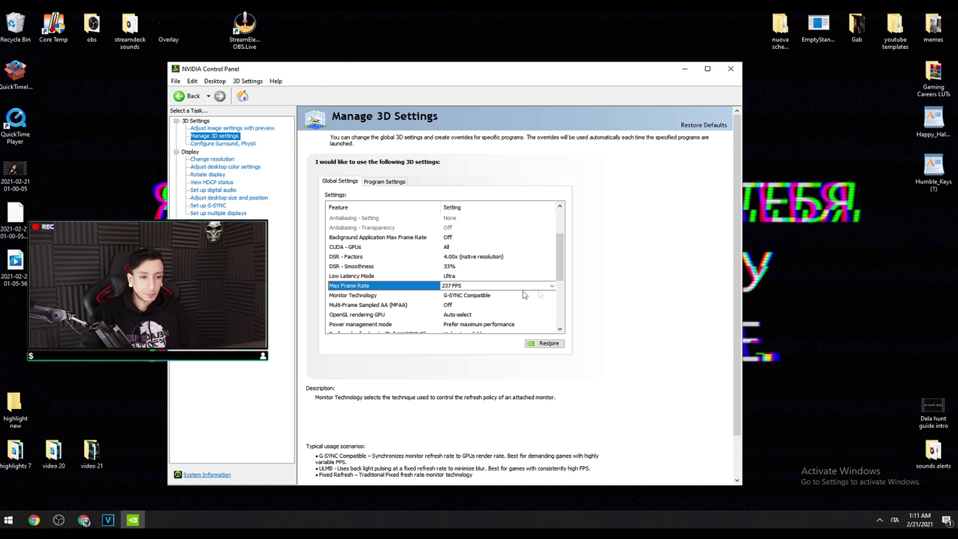
left_click(477, 287)
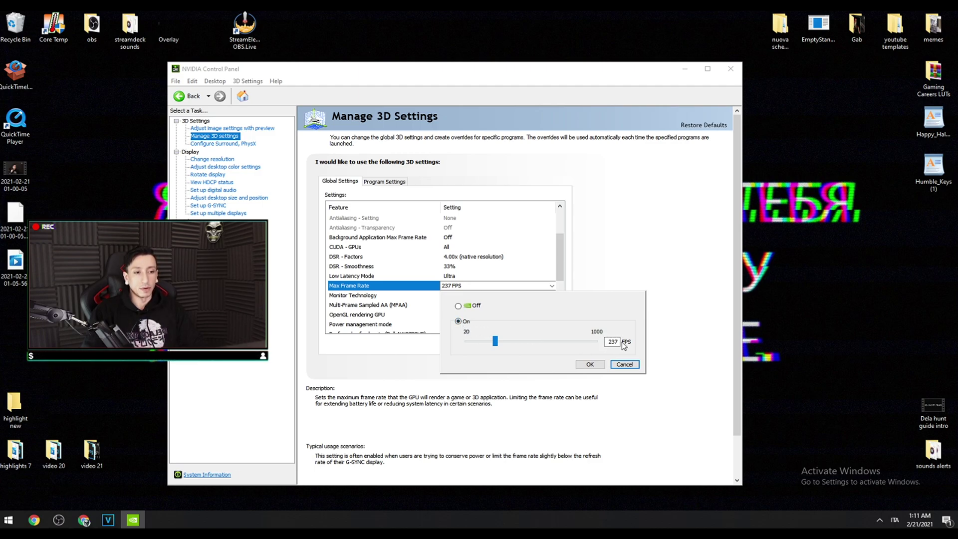
left_click(590, 365)
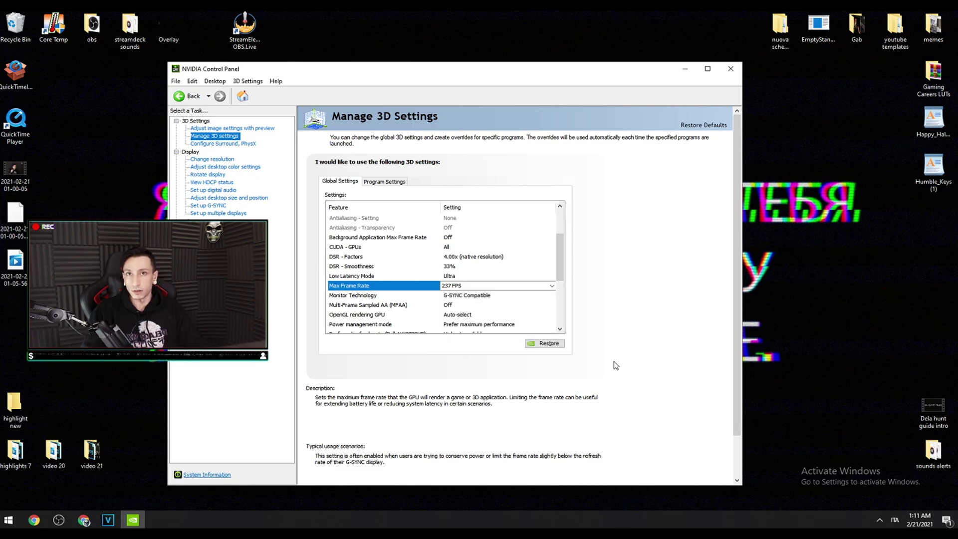
scroll(561, 250, "down", 2)
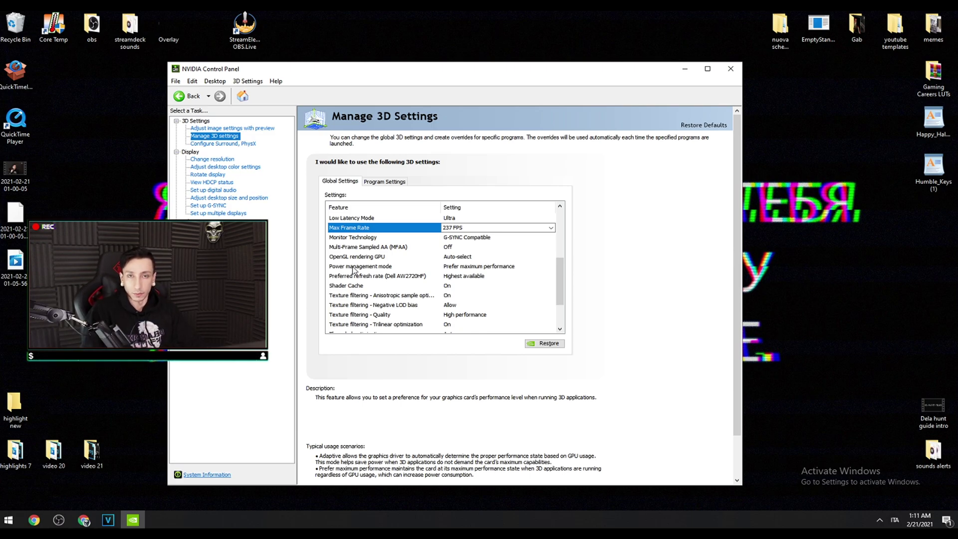
left_click(471, 266)
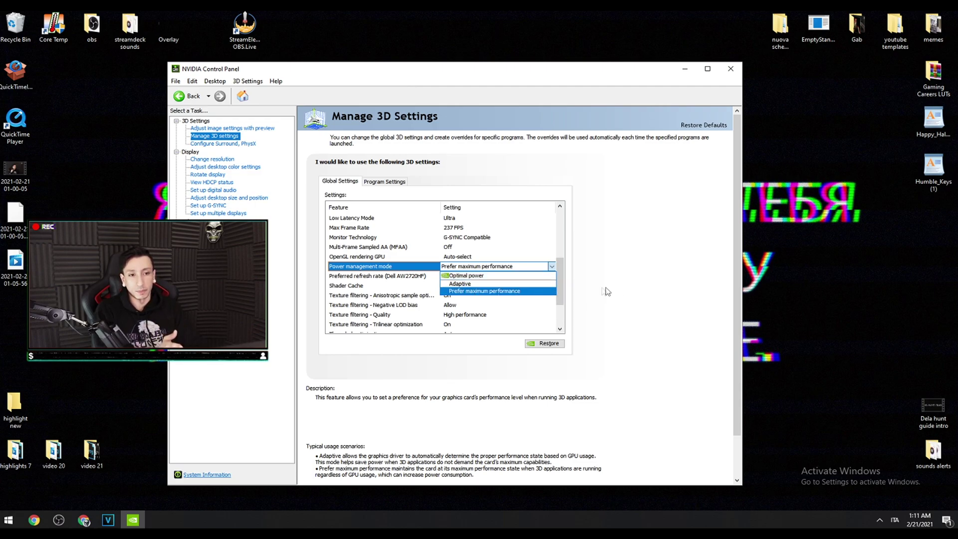
left_click(630, 288)
left_click(369, 276)
scroll(370, 263, "down", 3)
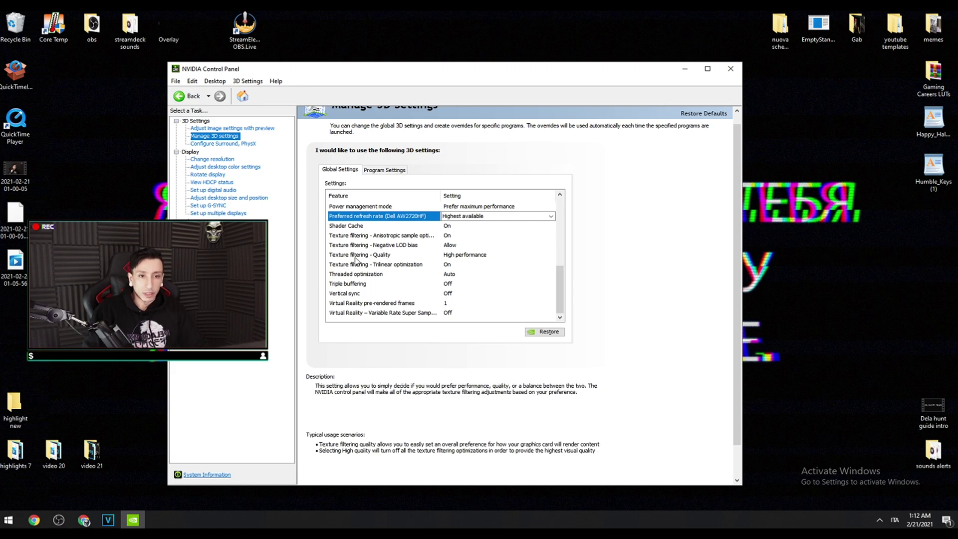
left_click(390, 258)
left_click(480, 255)
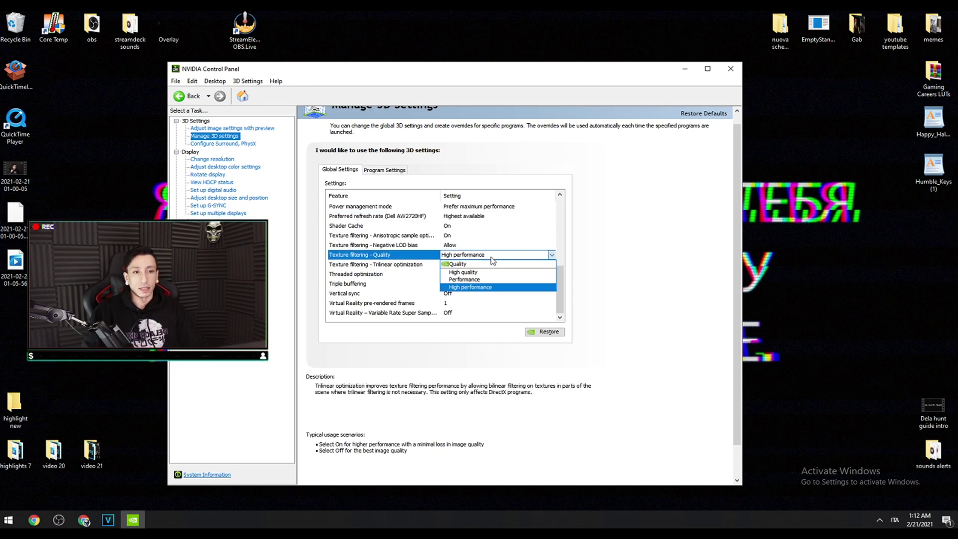
left_click(491, 289)
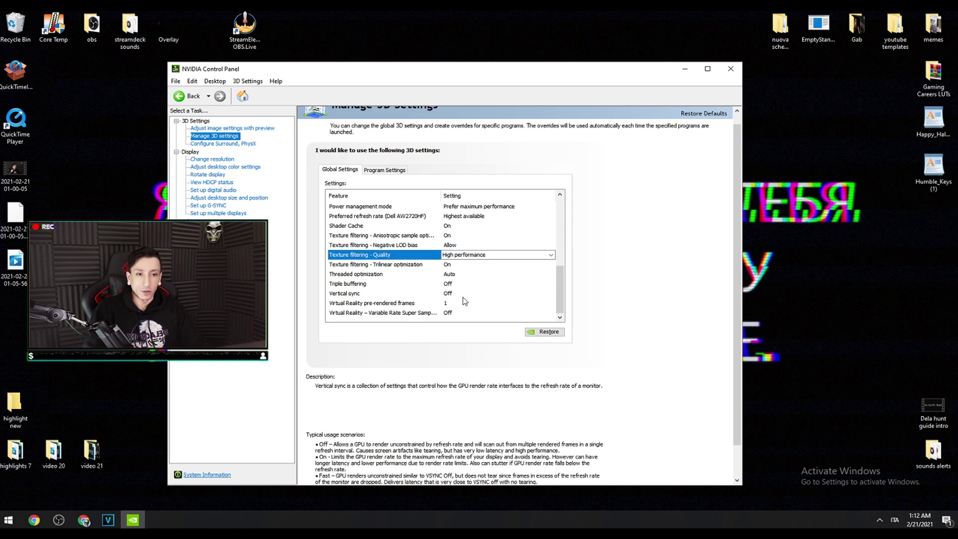
scroll(464, 300, "up", 1)
scroll(629, 265, "down", 1)
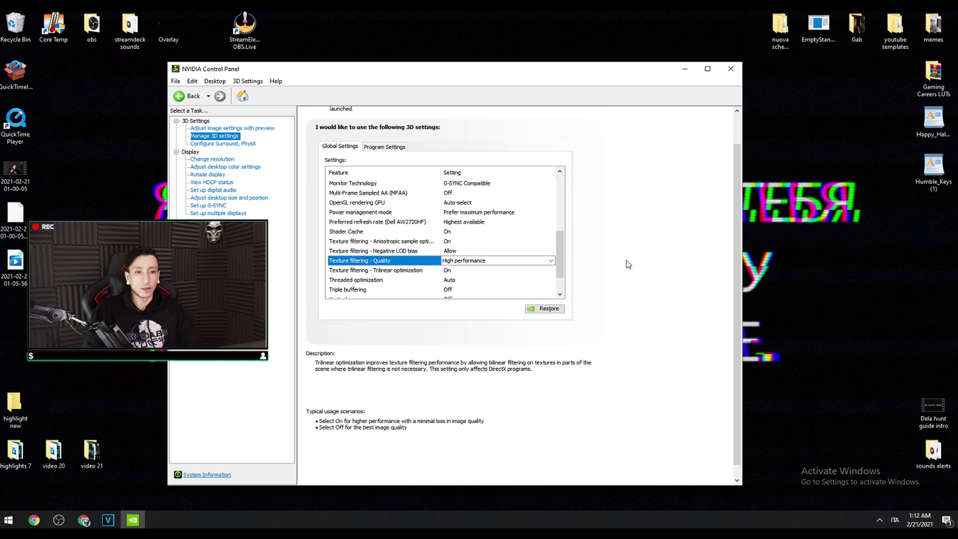
Step: On Change resolution, confirm 1920 × 1080 and keep the refresh rate at 240Hz
left_click(226, 159)
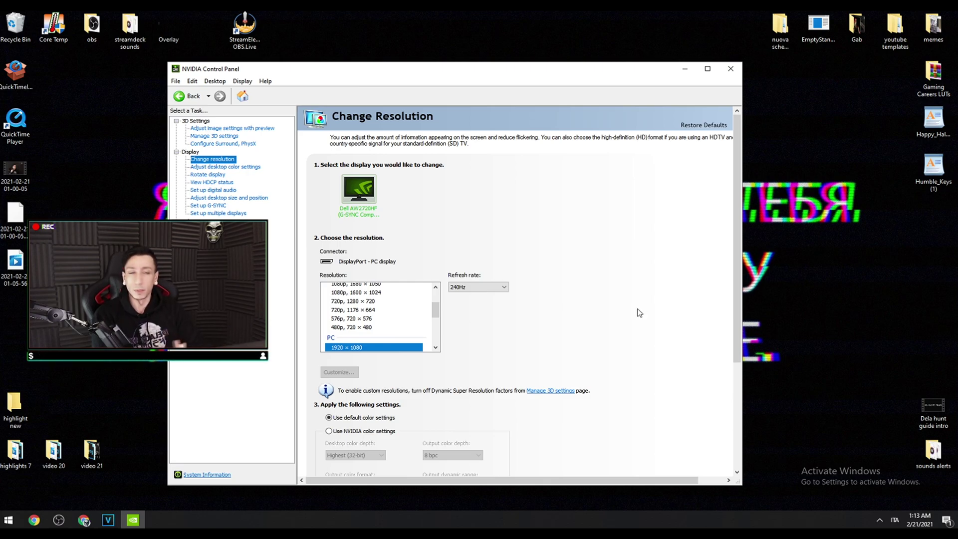
left_click(500, 287)
left_click(607, 277)
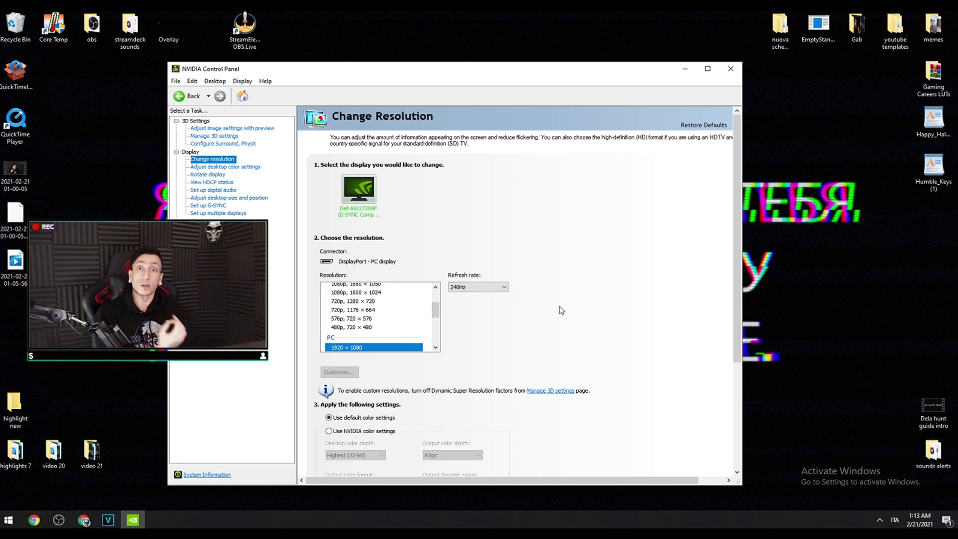
scroll(391, 324, "down", 1)
scroll(391, 324, "down", 2)
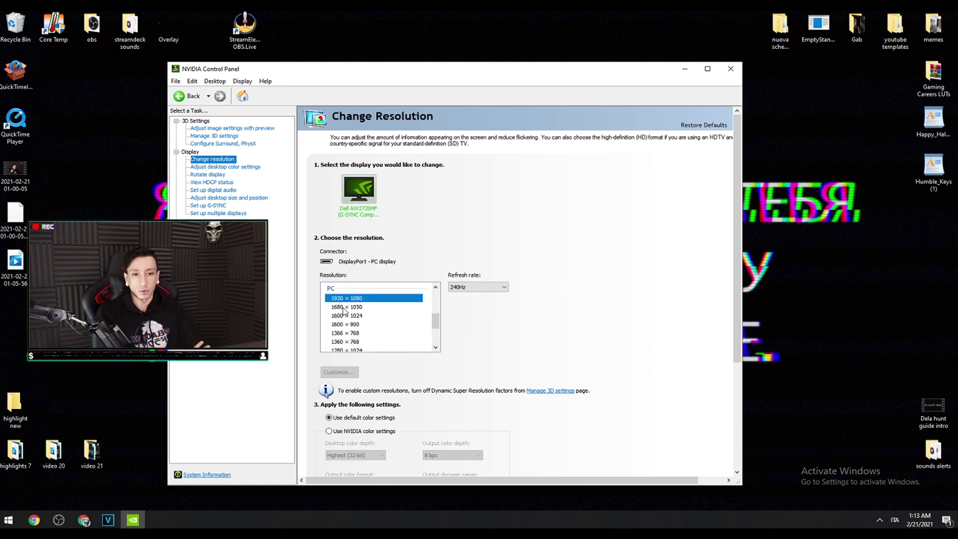
scroll(353, 322, "down", 1)
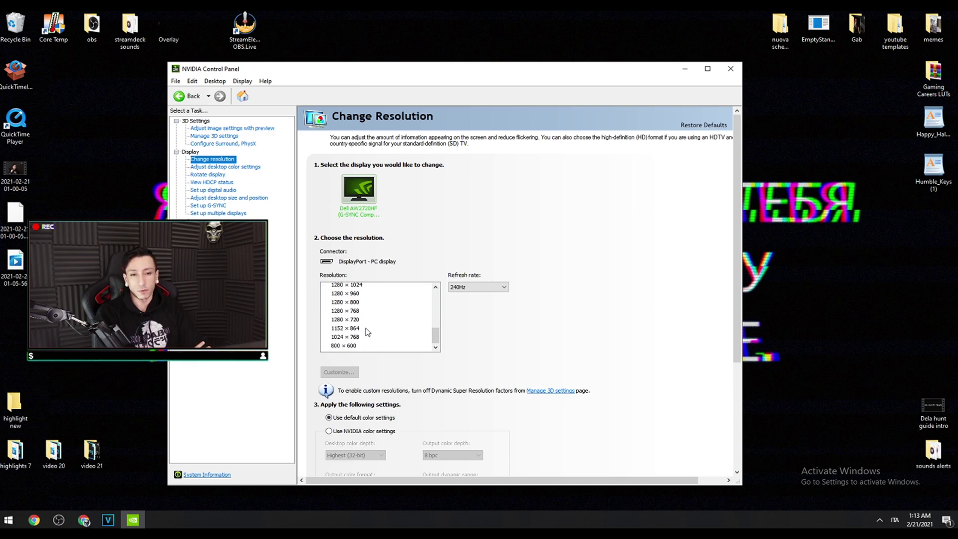
scroll(367, 332, "up", 2)
scroll(370, 333, "up", 1)
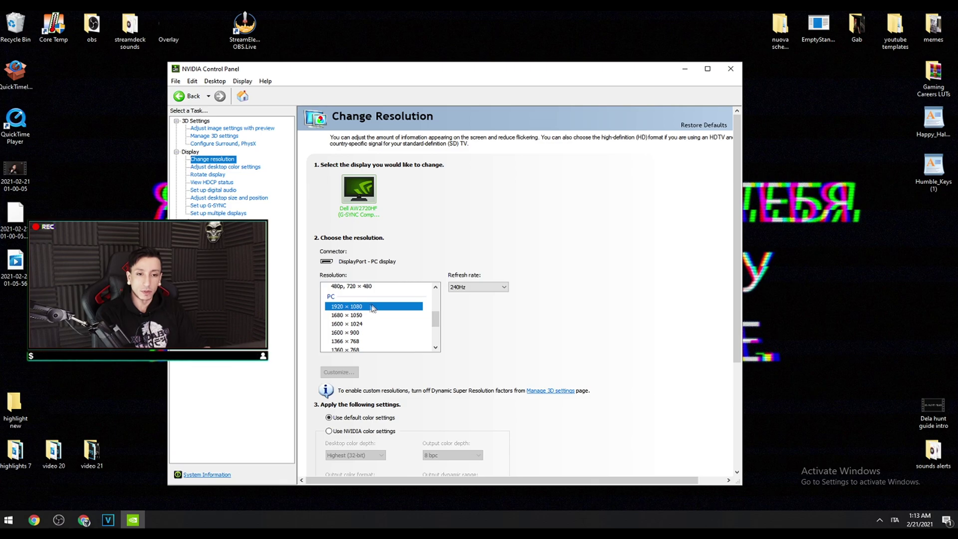
left_click(503, 287)
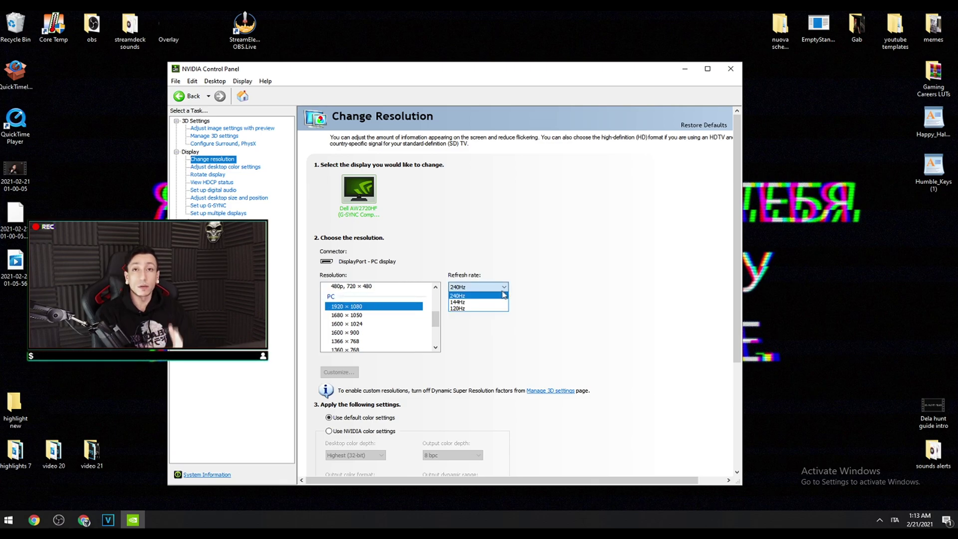
left_click(552, 289)
left_click(503, 288)
left_click(598, 260)
scroll(611, 258, "down", 1)
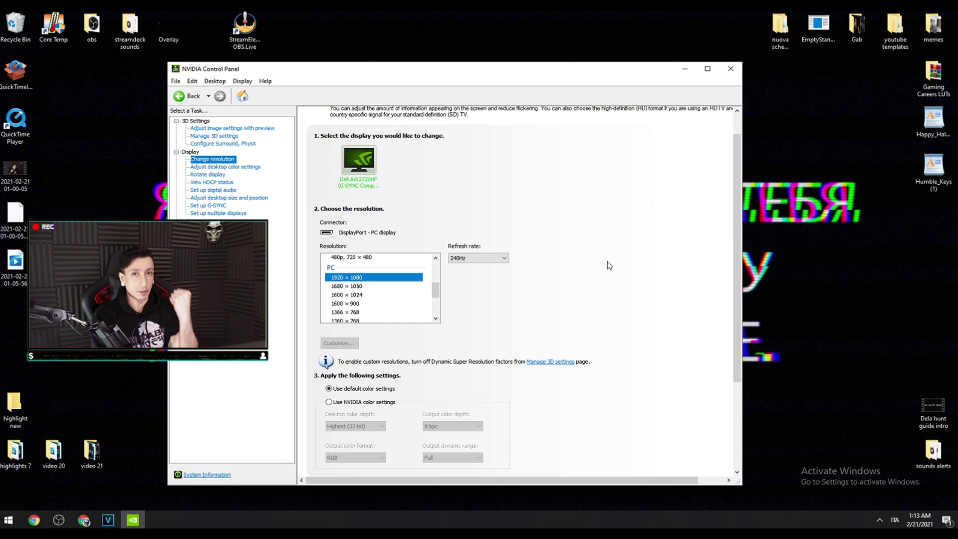
left_click(224, 166)
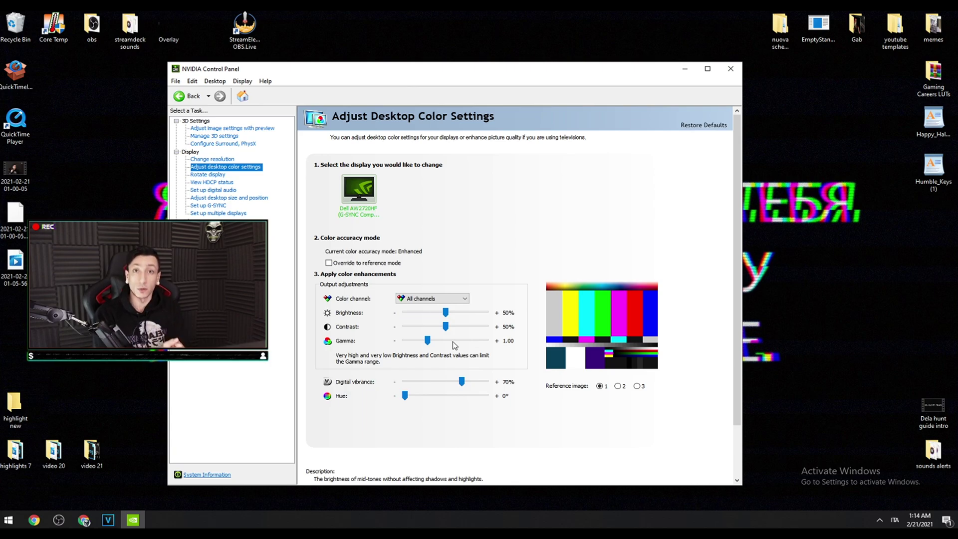
Step: Keep Digital vibrance at 70% in the desktop colour settings
left_click(461, 385)
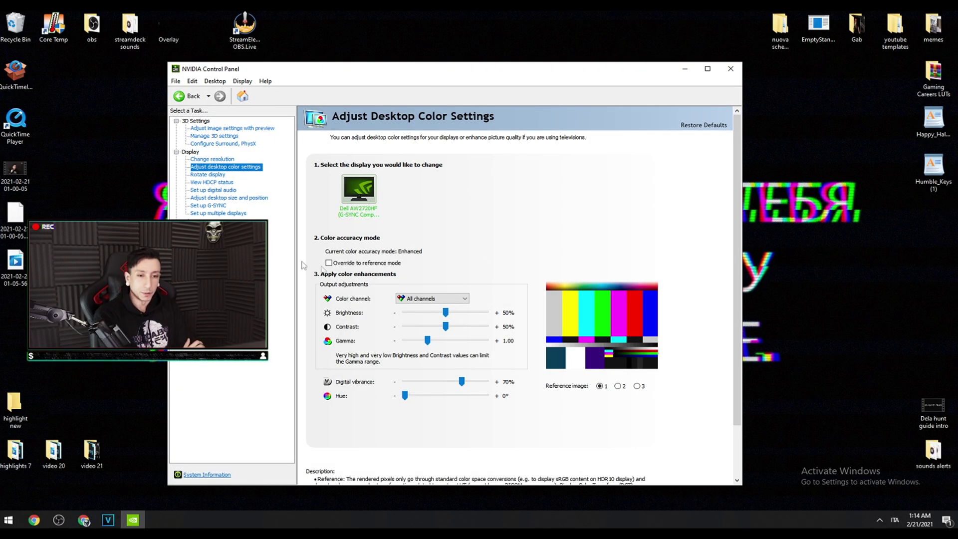
left_click(208, 205)
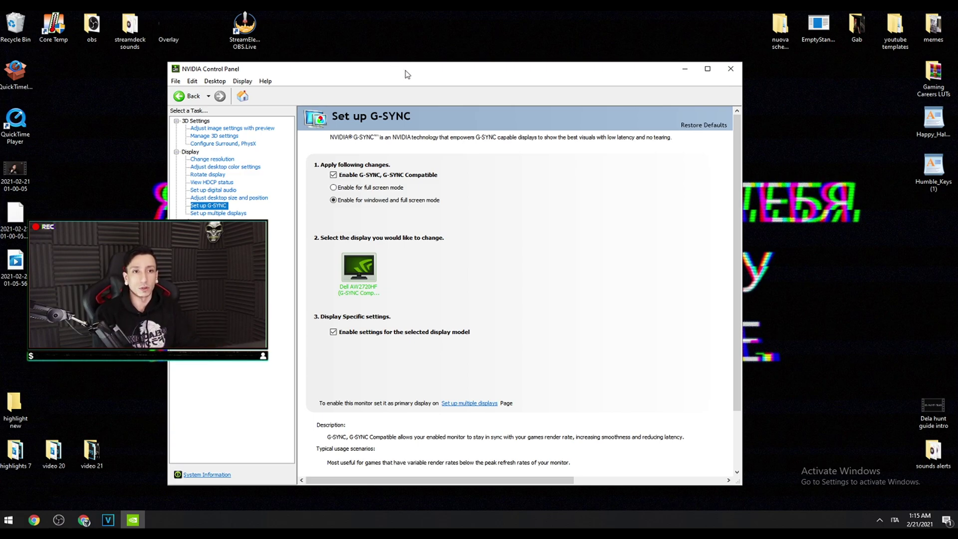
Step: Nudge the control panel window up, then bring up the Steam game Library
mouse_move(406, 74)
left_mouse_down()
mouse_move(435, 64)
mouse_move(404, 64)
left_mouse_up()
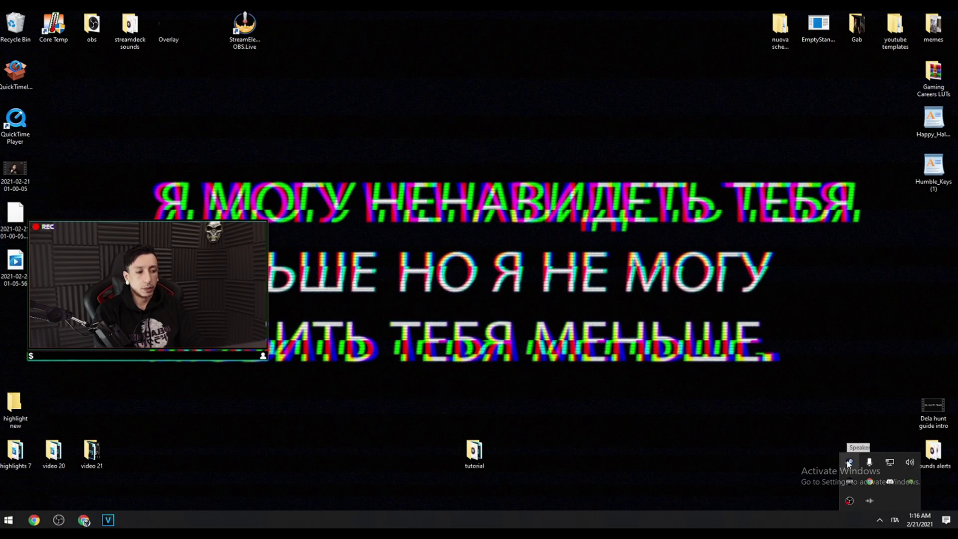
left_click(849, 462)
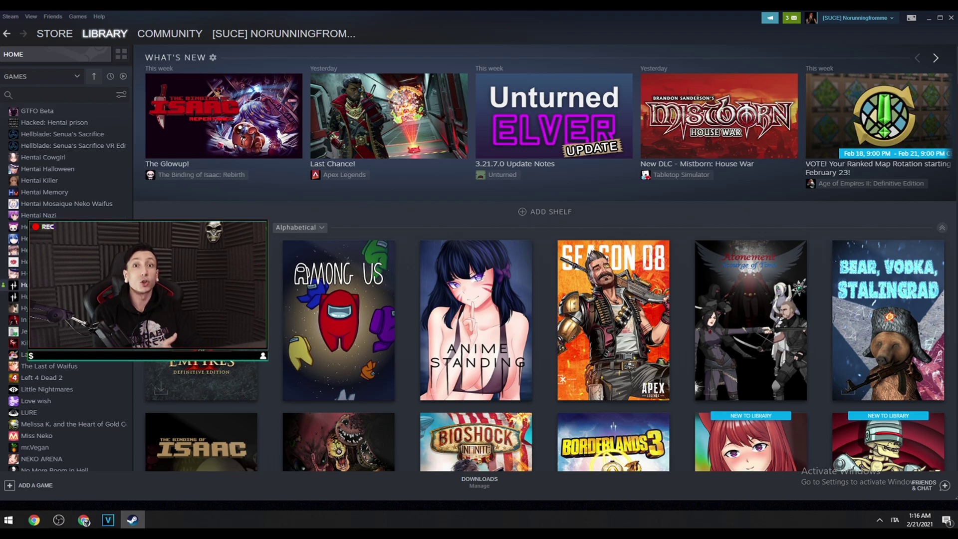
Step: Browse Hunt: Showdown's local files to its install folder and select the folder dated 2/4/2021
left_click(75, 329)
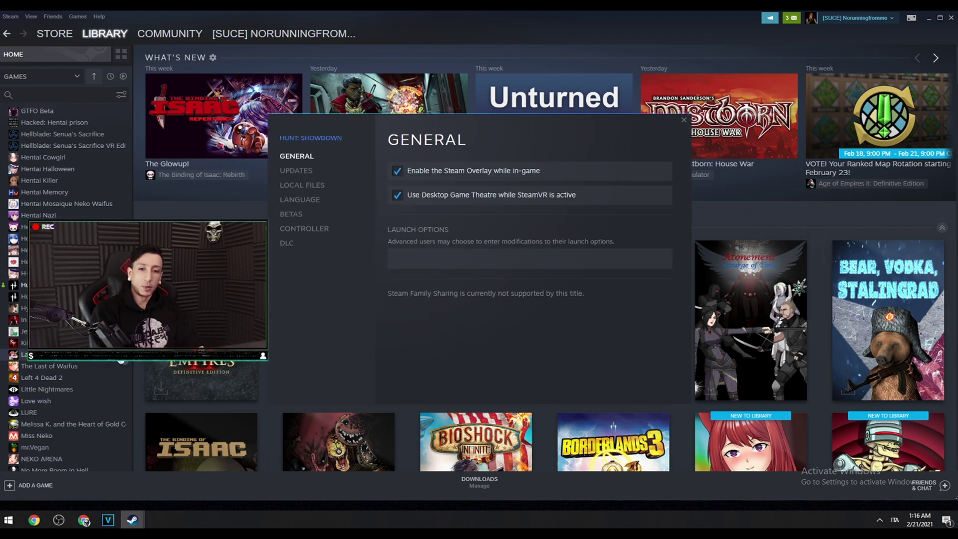
left_click(313, 185)
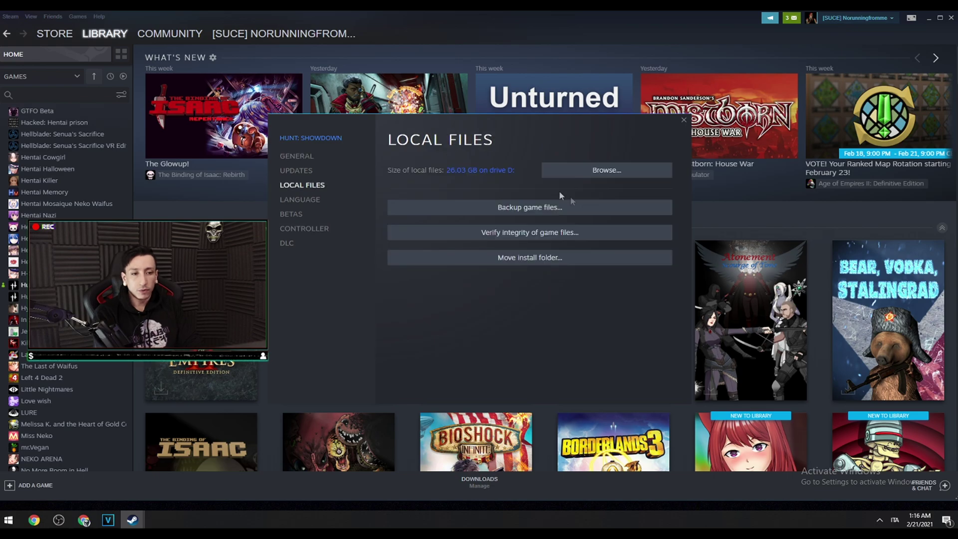
left_click(586, 170)
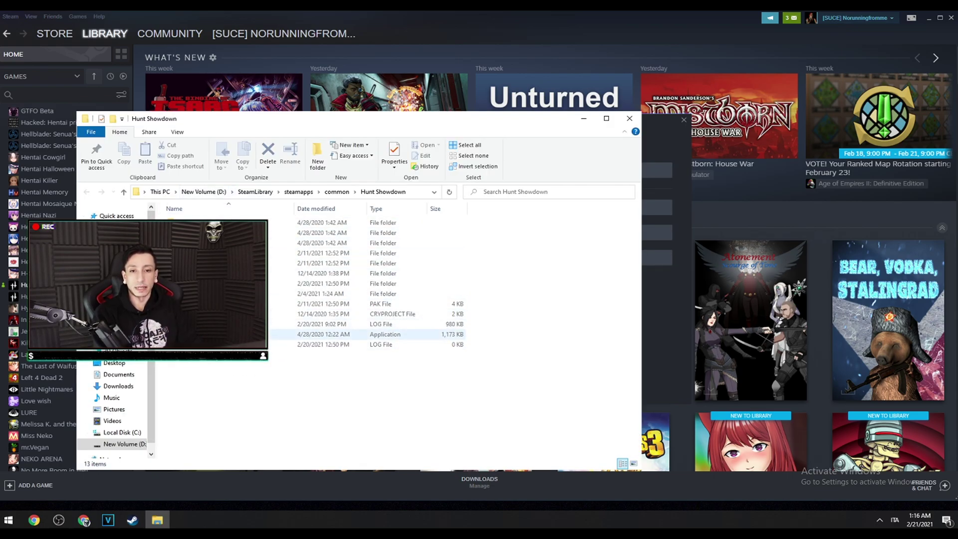
left_click(239, 294)
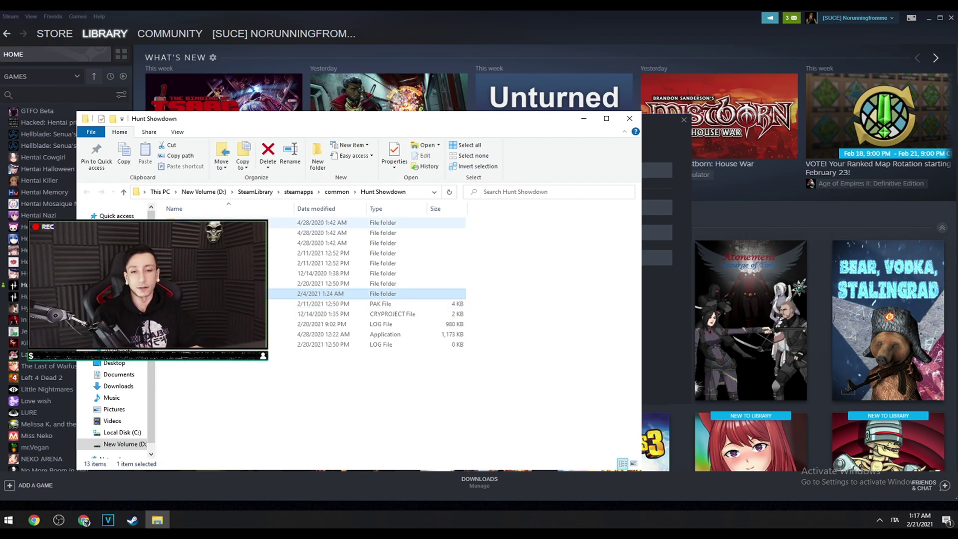
Step: Clear the folder selection and close the Hunt Showdown install folder window
left_click(499, 314)
left_click(629, 118)
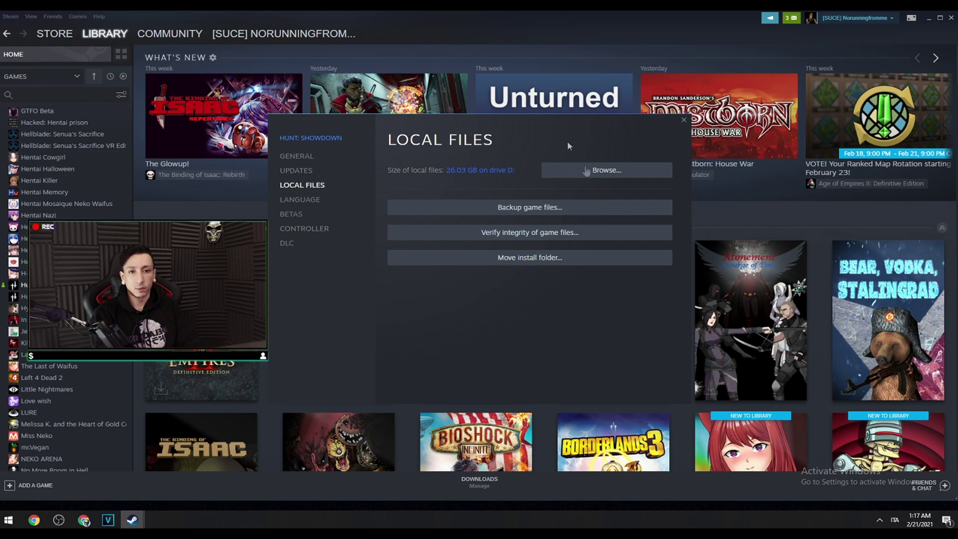
Step: Reopen Hunt: Showdown's properties on the Local Files page, then exit to the Start menu
left_click_drag(499, 126, 499, 128)
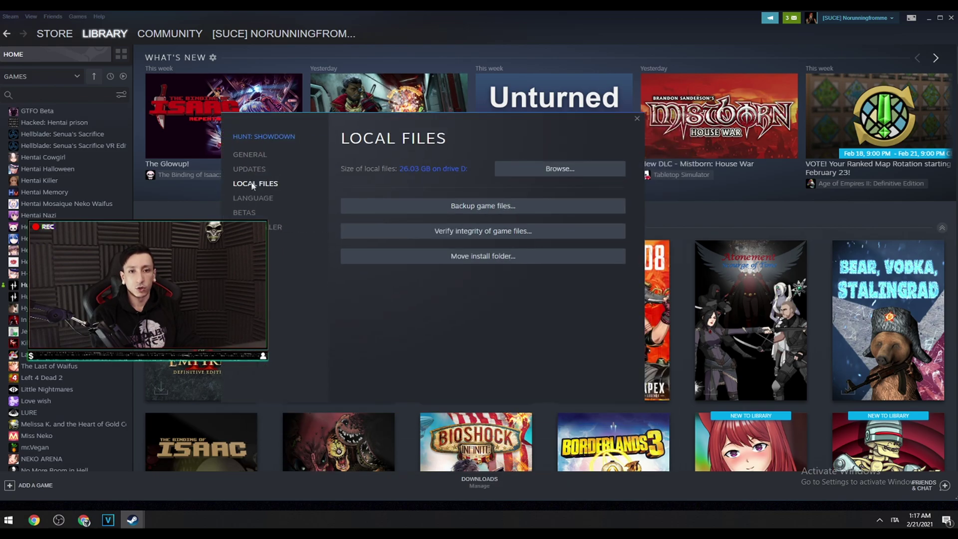
left_click(637, 119)
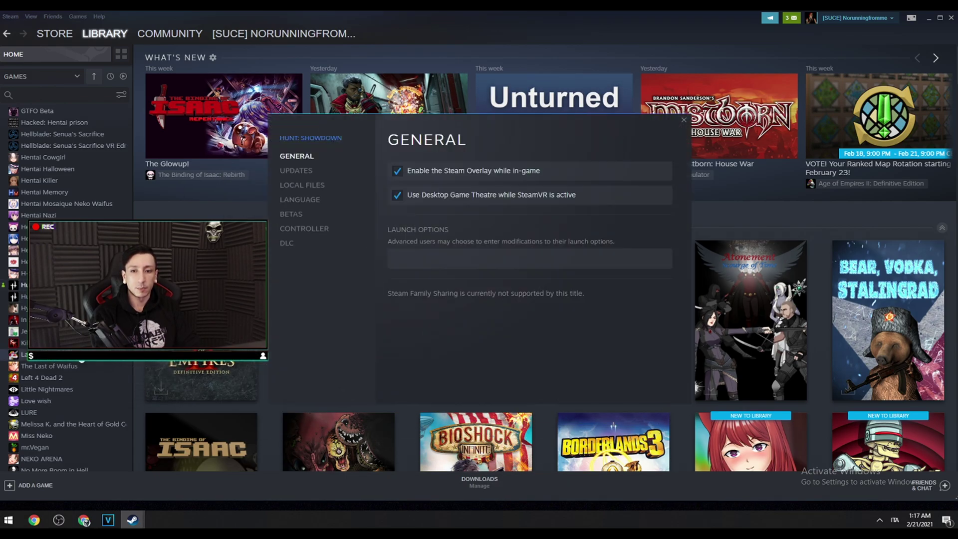
left_click(310, 184)
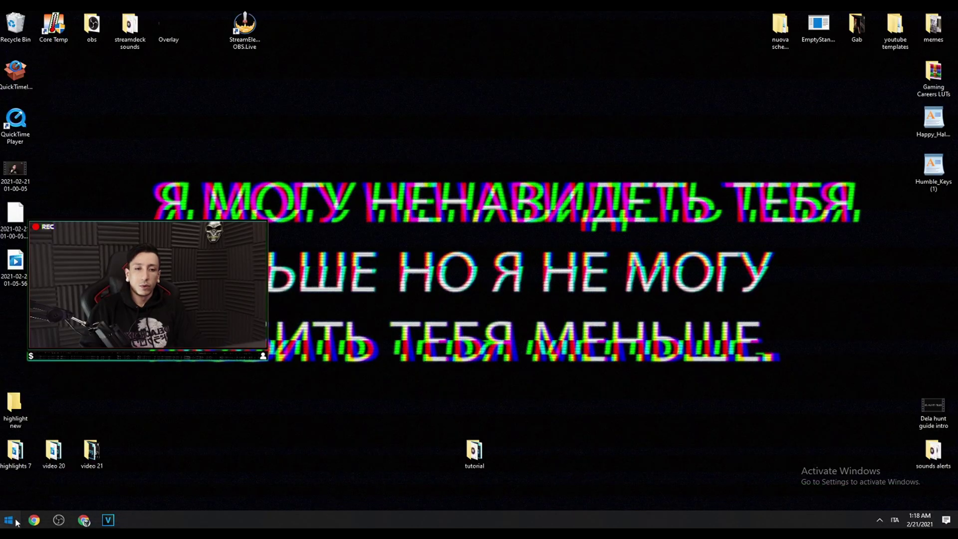
left_click(9, 520)
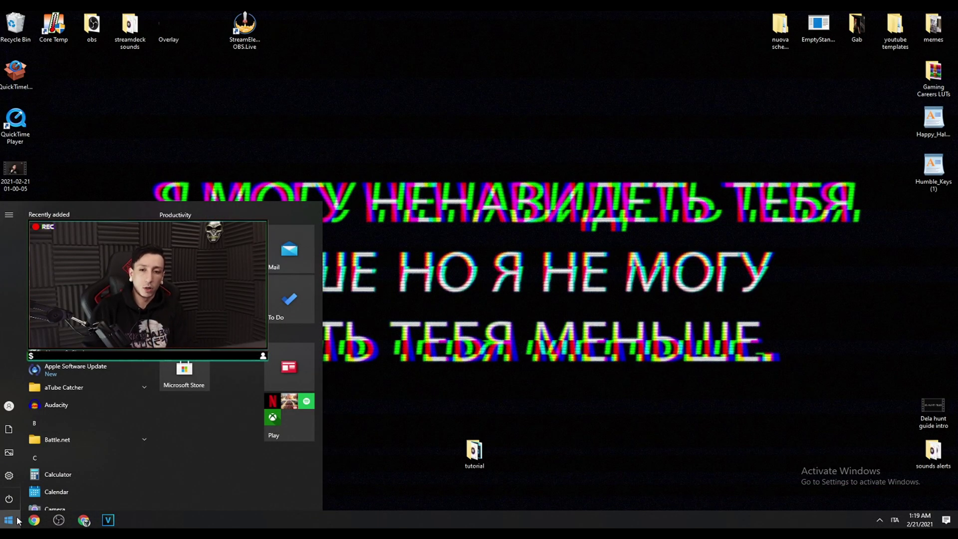
Step: Search 'ddu', open guru3d's DDU page and save the EU - Germany mirror download to the Desktop
type("ddu")
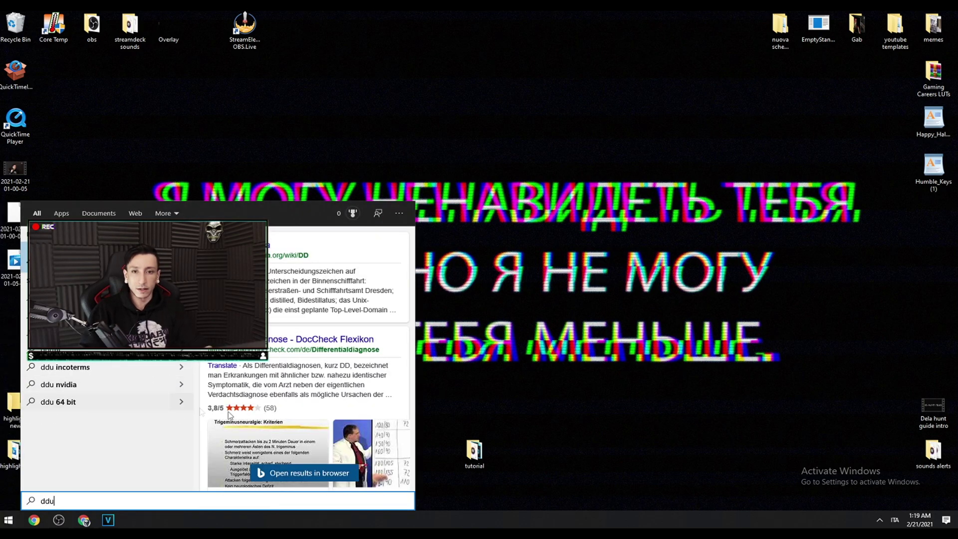
key("Return")
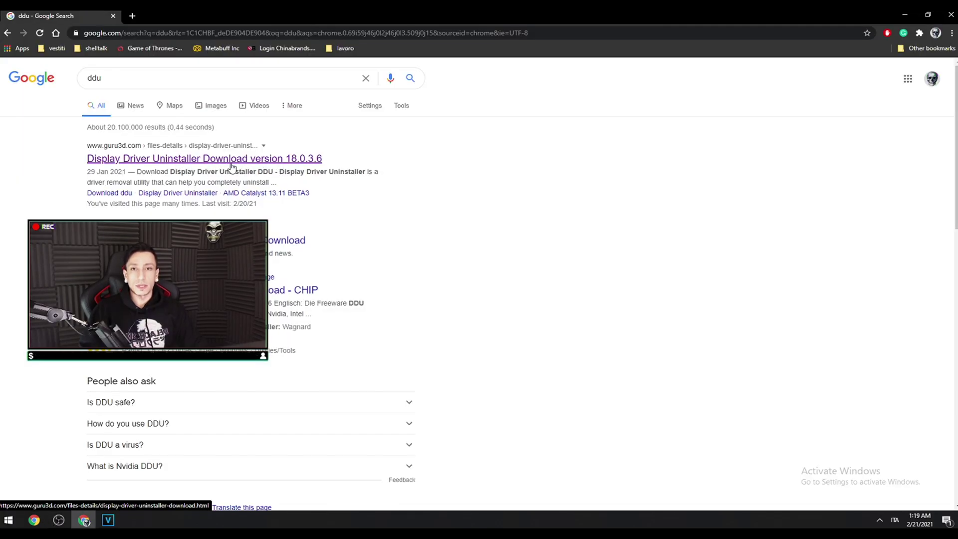
left_click(232, 167)
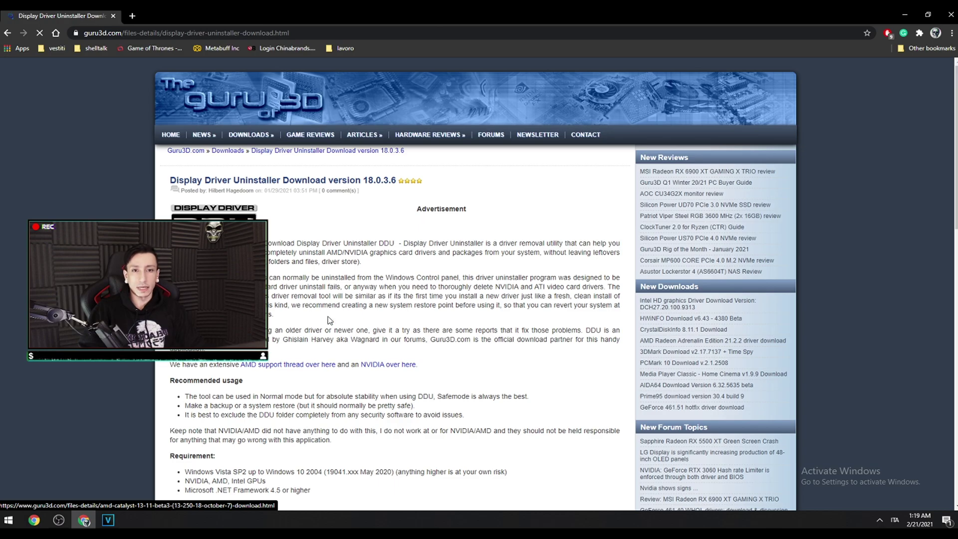
scroll(330, 320, "down", 15)
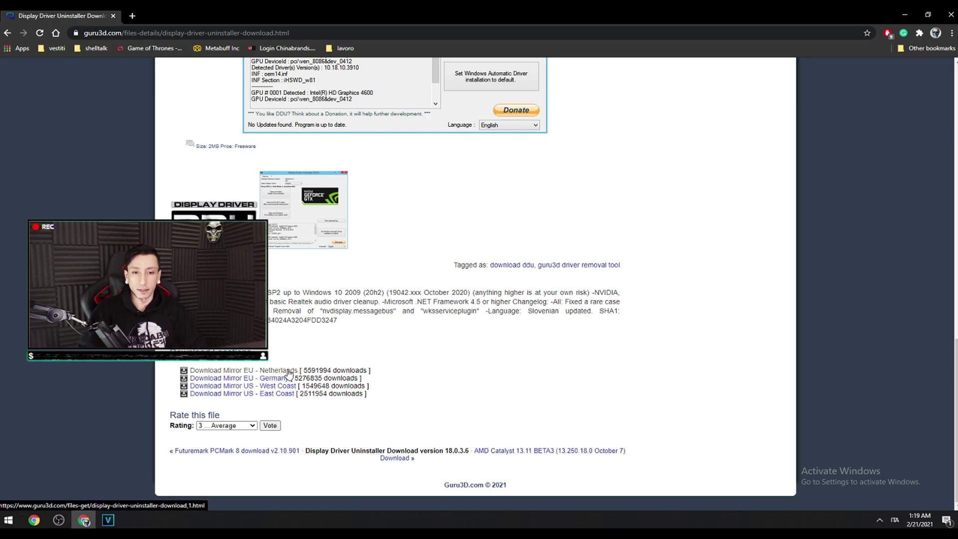
left_click(289, 377)
scroll(336, 257, "down", 2)
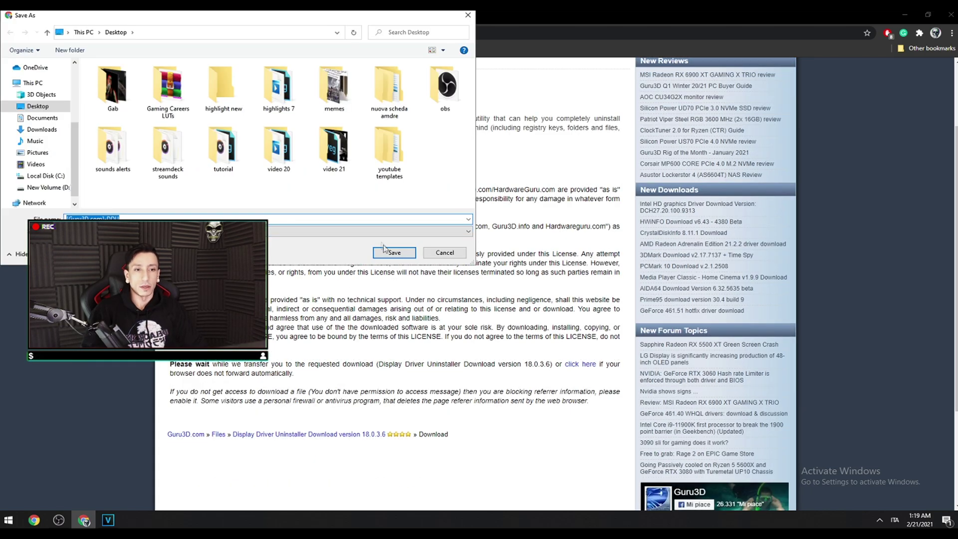
left_click(385, 253)
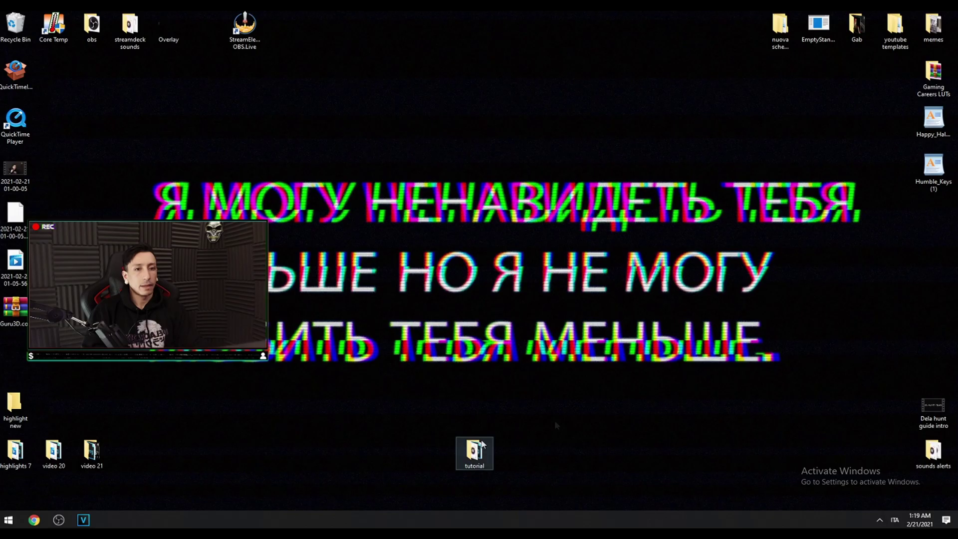
Step: Extract the DDU archive on the desktop, then permanently delete the downloaded archive
left_click_drag(15, 311, 443, 209)
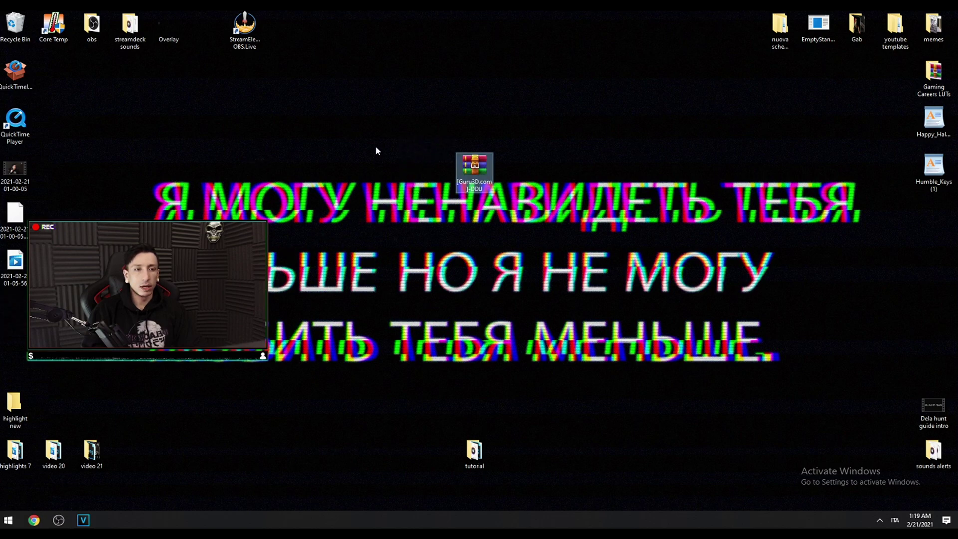
right_click(491, 155)
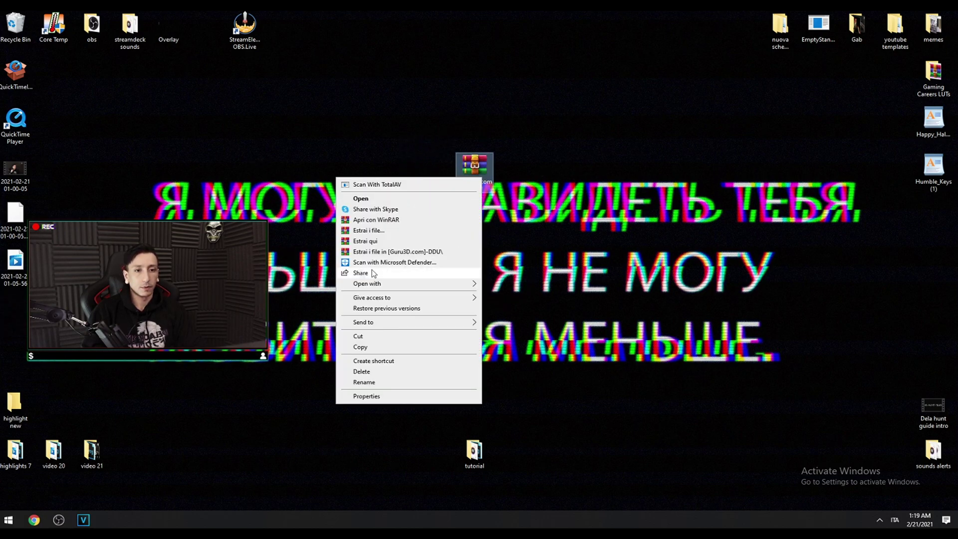
left_click(389, 273)
key("shift+Delete")
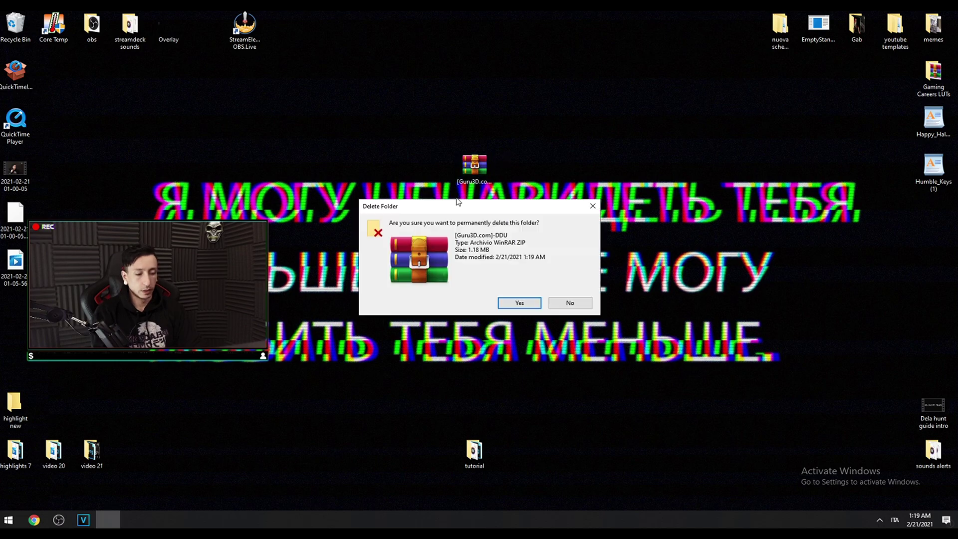
left_click(505, 305)
Step: Run the DDU self-extractor, open the DDU v18.0.3.6 folder and launch Display Driver Uninstaller
double_click(475, 267)
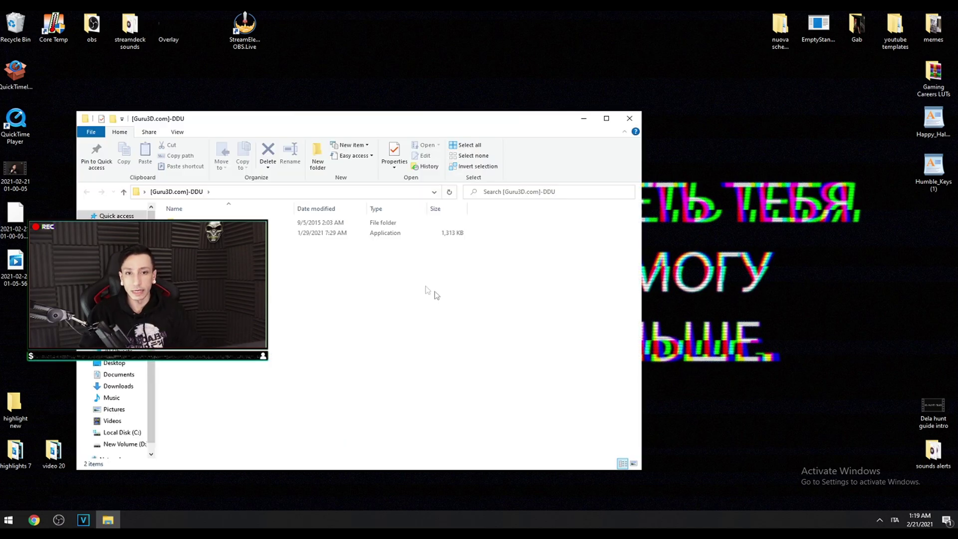
double_click(409, 233)
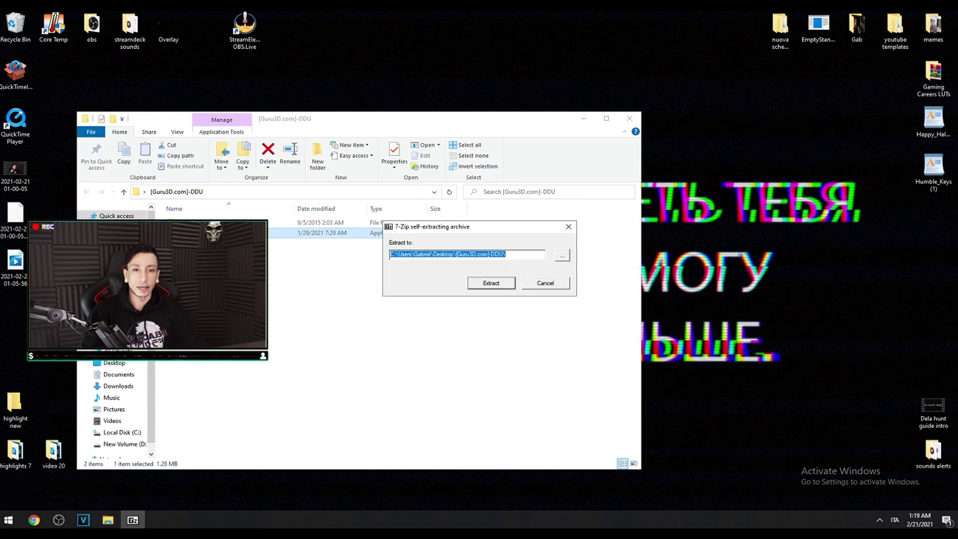
left_click(491, 283)
left_click(279, 222)
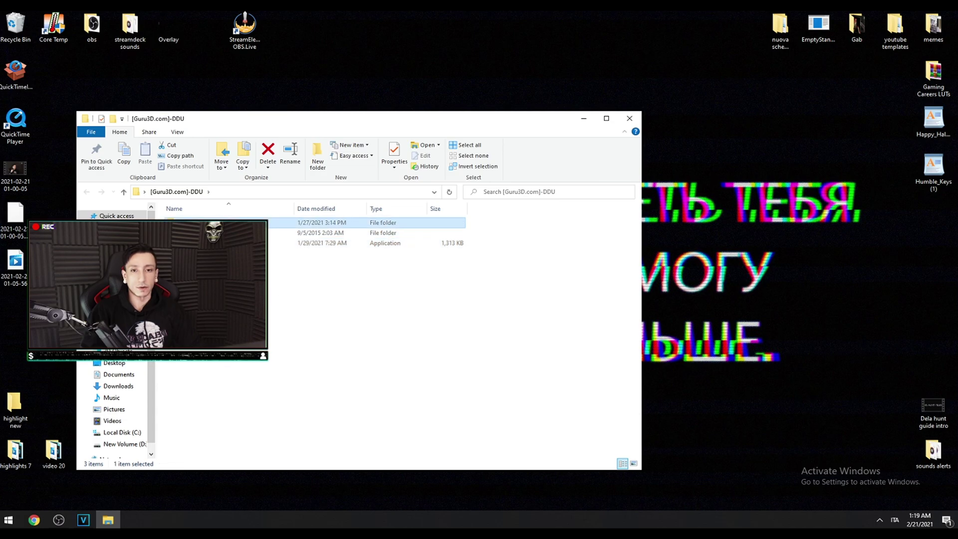
key("Return")
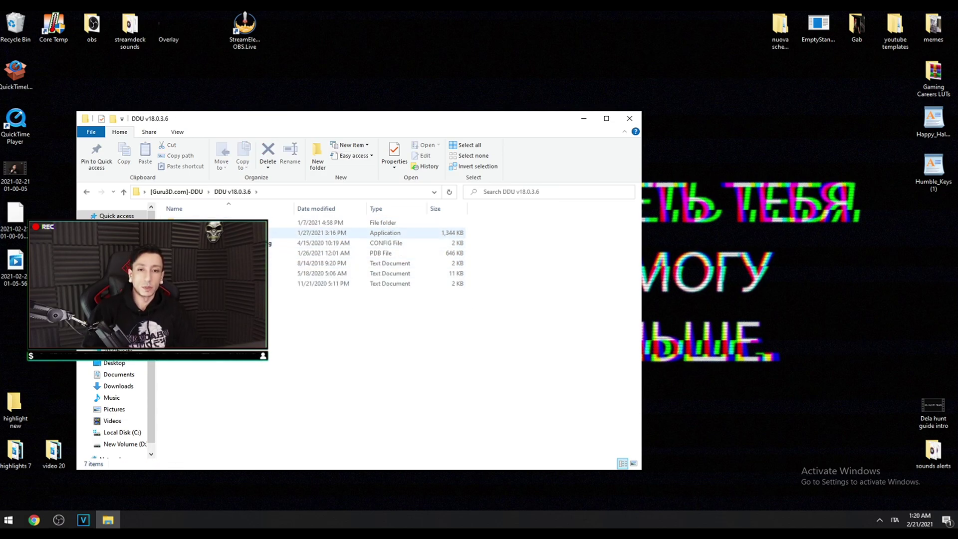
left_click(215, 232)
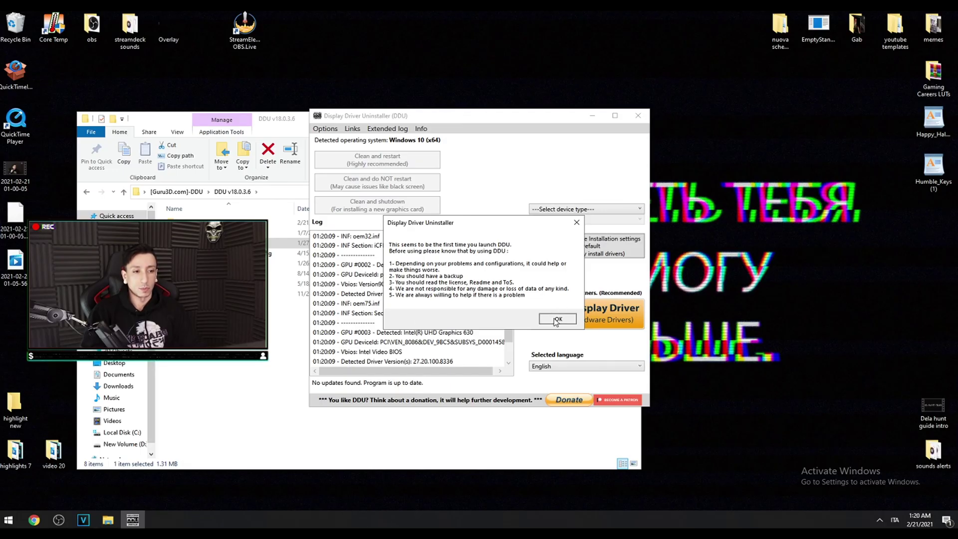
left_click(558, 318)
Step: Dismiss the DDU launch messages and close the File Explorer window behind it
key("Escape")
key("Return")
mouse_move(504, 118)
left_mouse_down()
mouse_move(533, 134)
mouse_move(520, 119)
left_mouse_up()
left_click(630, 115)
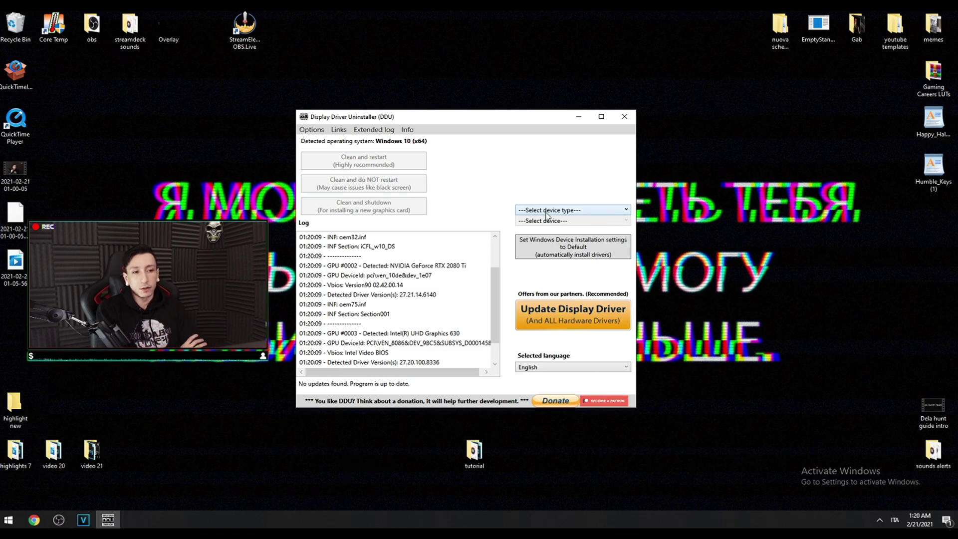
Step: Set DDU's device type to GPU with NVIDIA as the vendor to clean
left_click(594, 210)
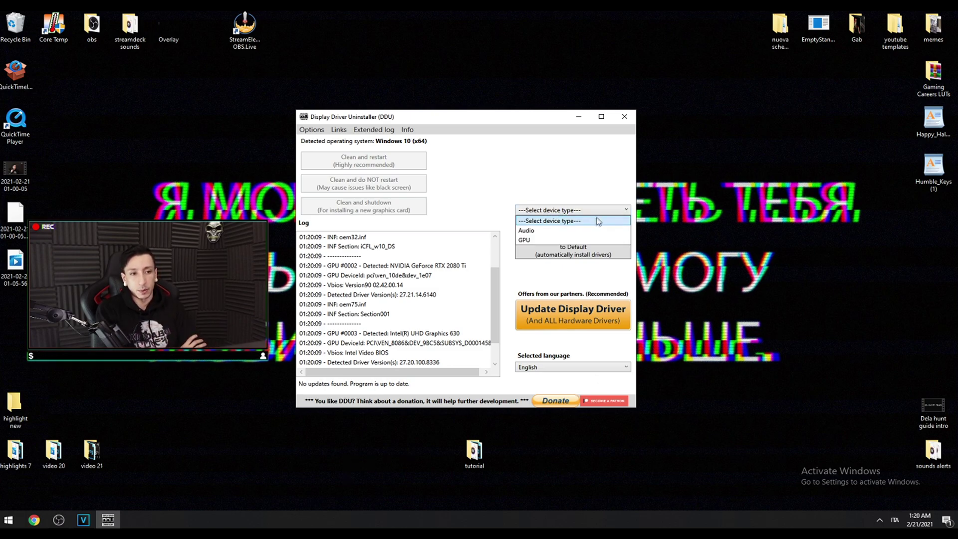
left_click(573, 241)
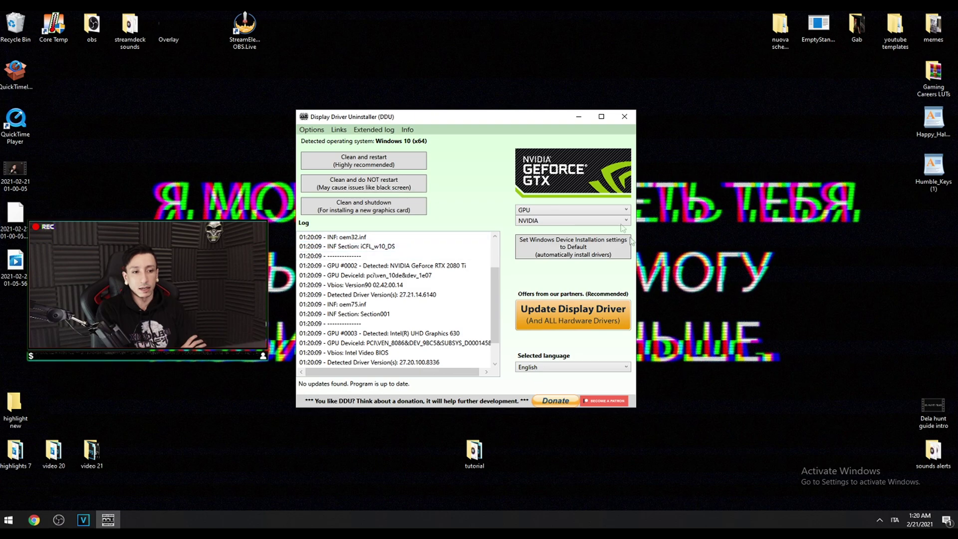
left_click(625, 221)
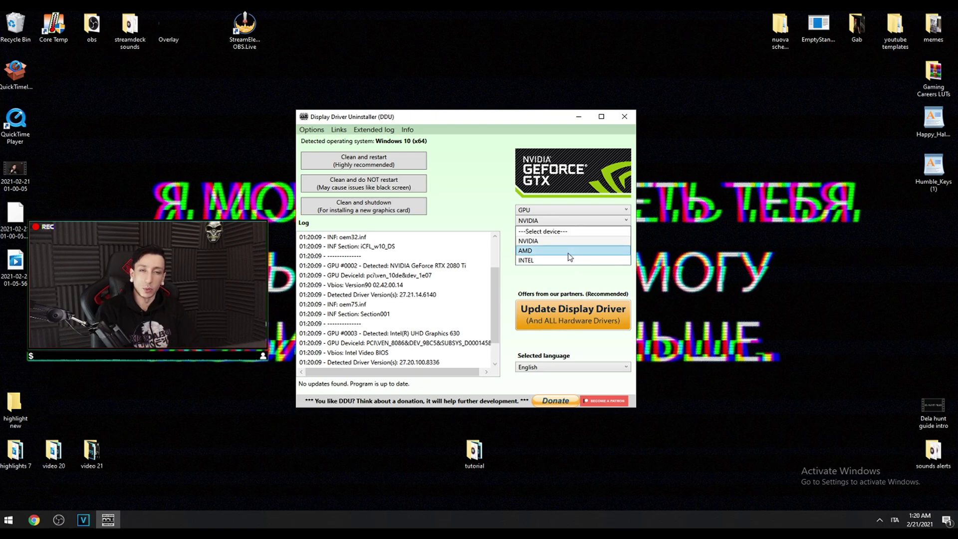
left_click(541, 240)
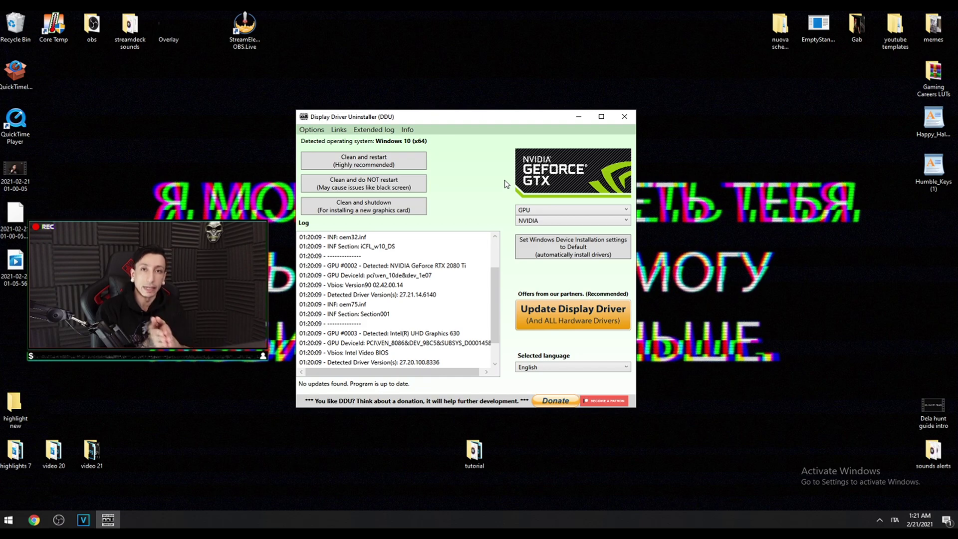
Step: Search Google for 'nvidia drivers' and open NVIDIA's official driver download page
left_click(34, 520)
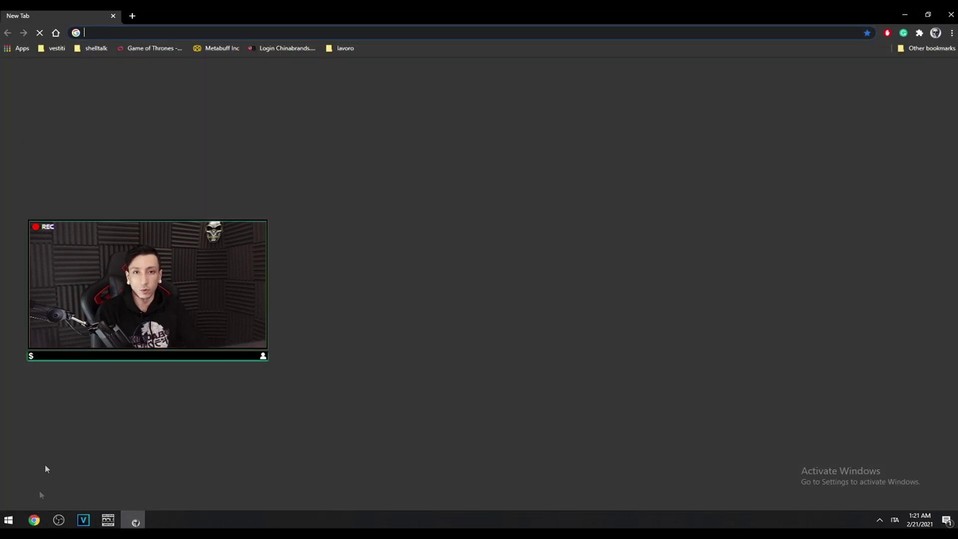
type("nvidia drivers")
key("Return")
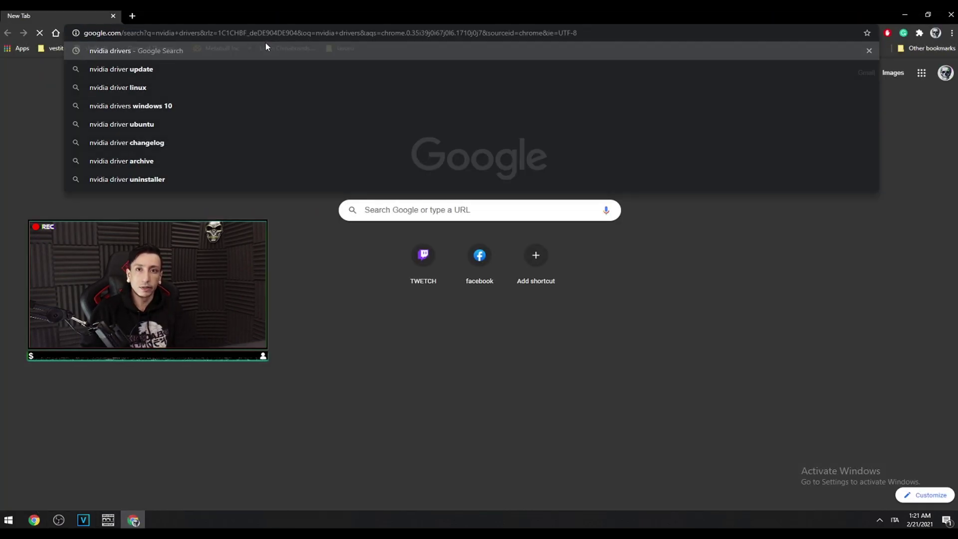
left_click(179, 158)
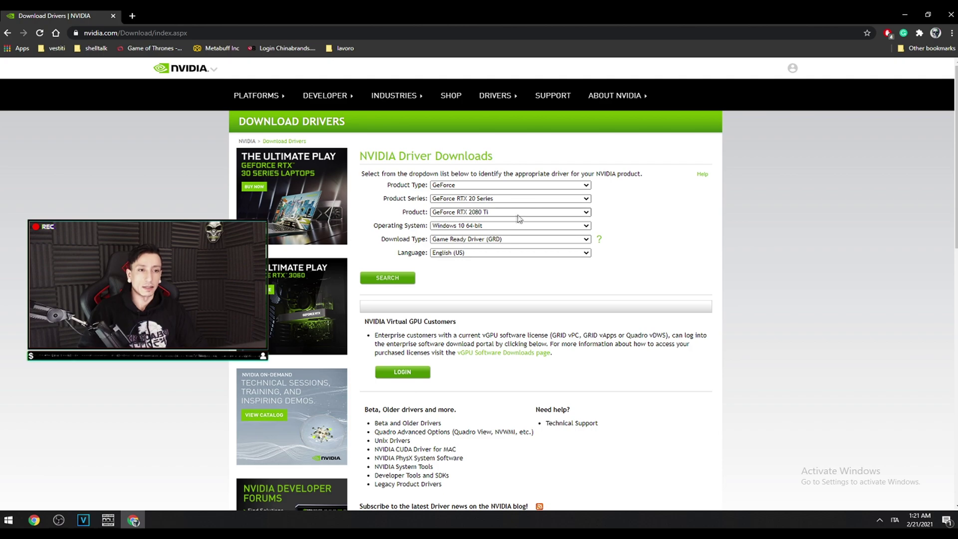
Step: Download the 461.40 Game Ready driver for Windows 10 64-bit, then close Chrome
left_click(549, 227)
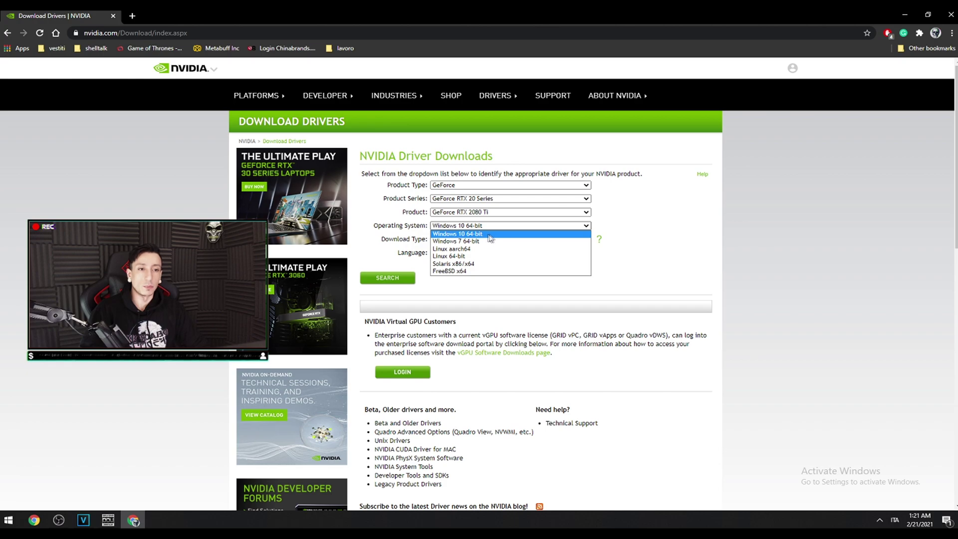
left_click(817, 211)
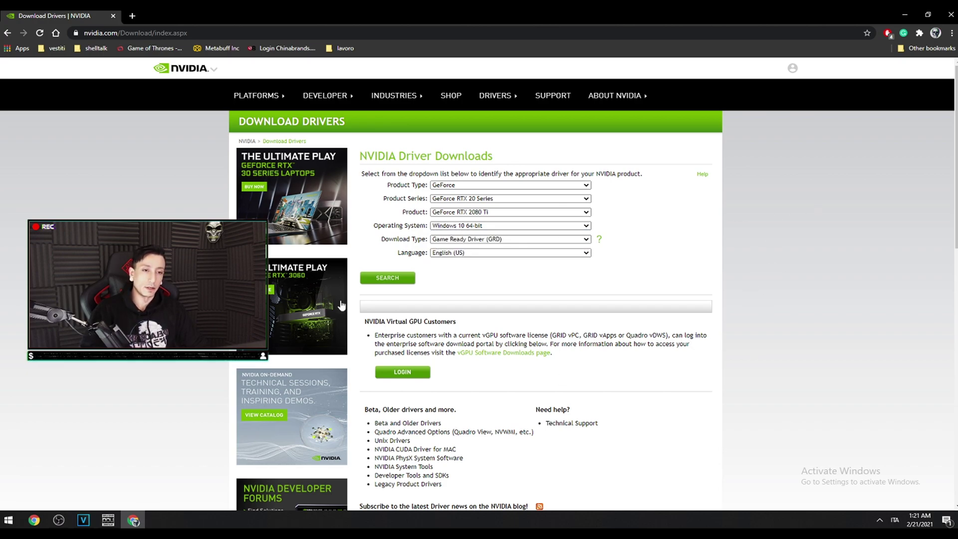
left_click(385, 278)
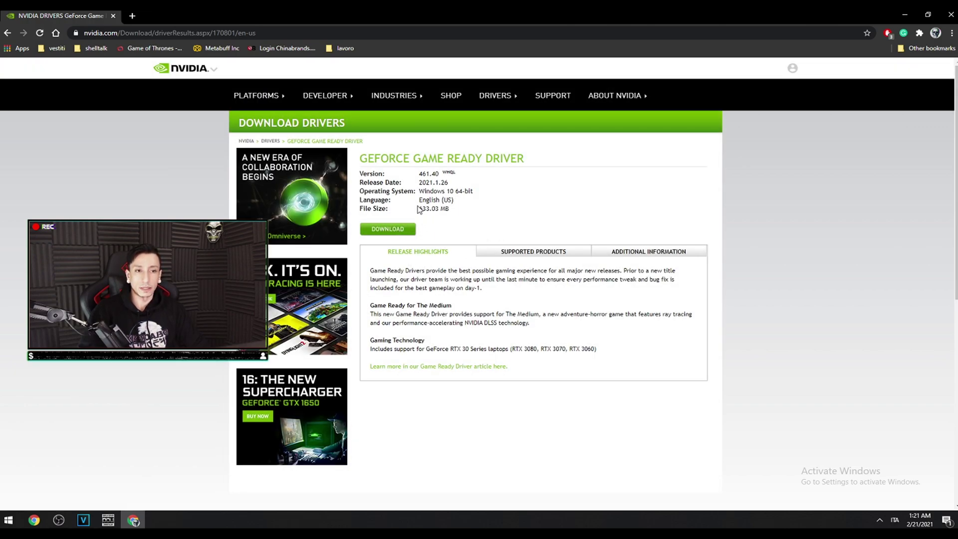
left_click_drag(418, 209, 459, 212)
left_click(452, 214)
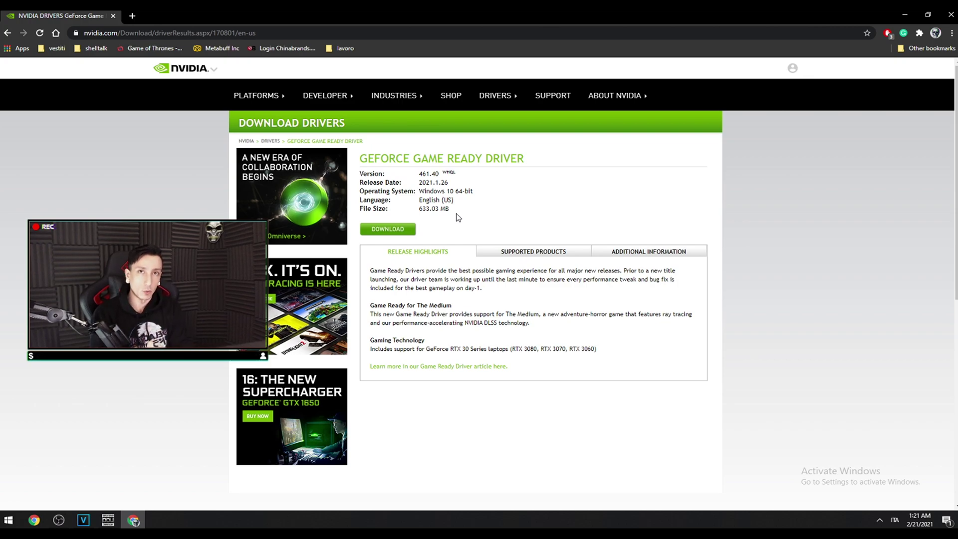
left_click(398, 231)
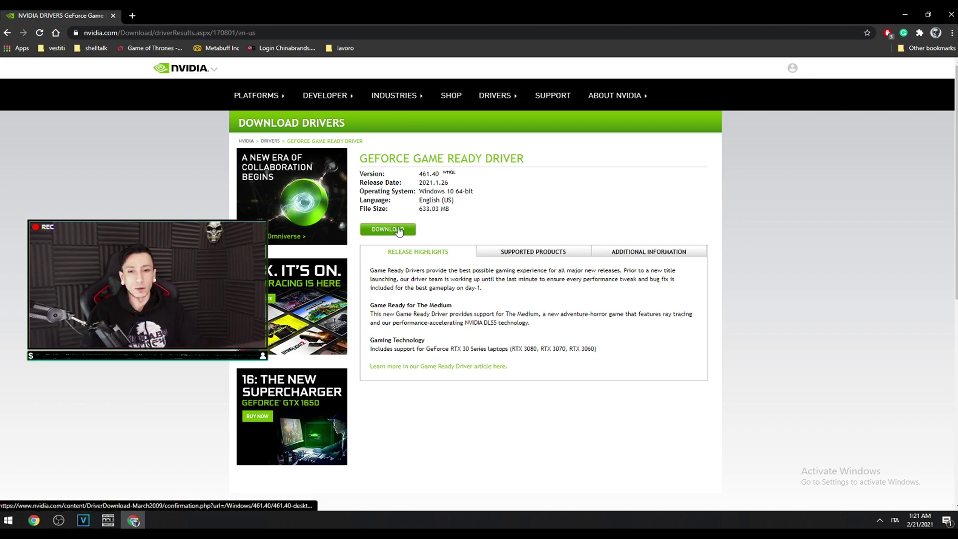
left_click(950, 15)
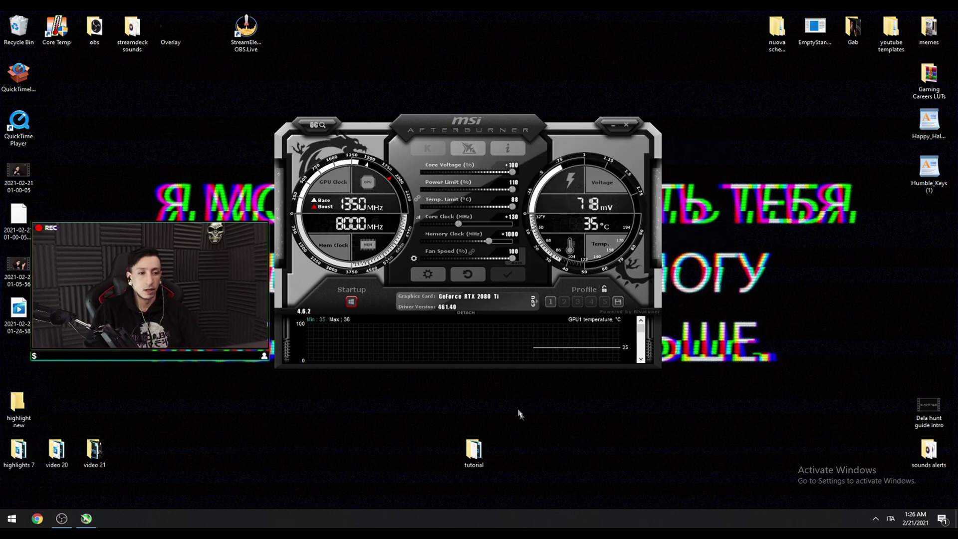
Step: Switch the fan off Auto and lower fan speed from 100 to 95
left_click(524, 261)
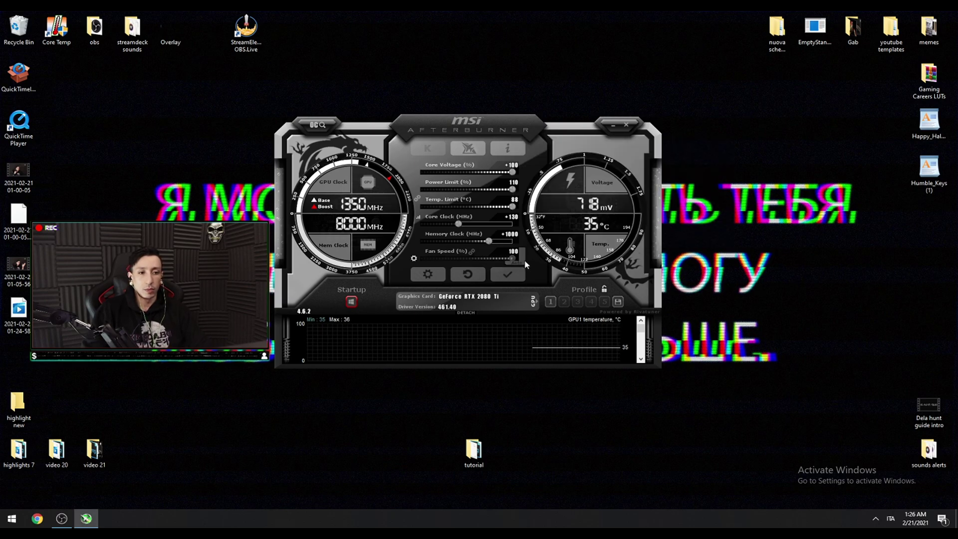
left_click_drag(512, 259, 513, 258)
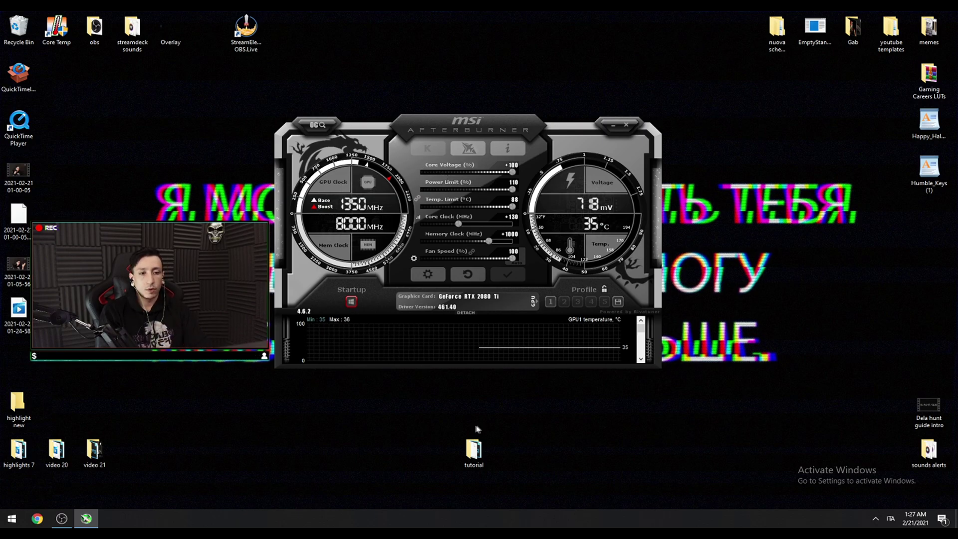
left_click(427, 275)
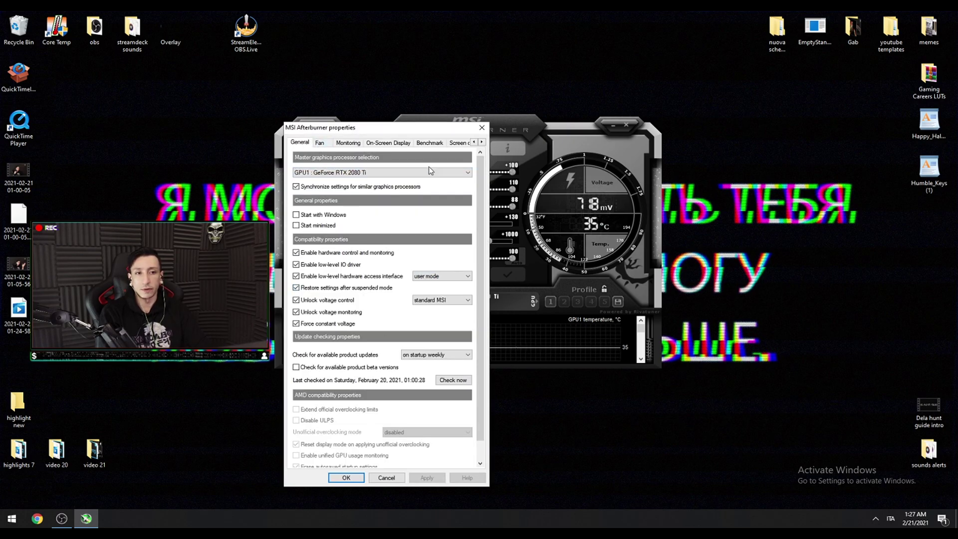
left_click(296, 301)
left_click(296, 301)
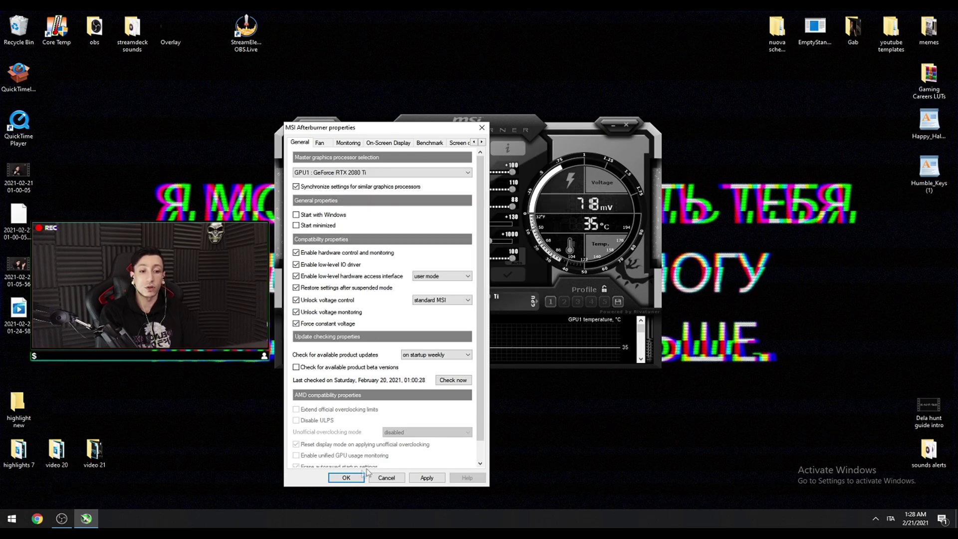
left_click(346, 478)
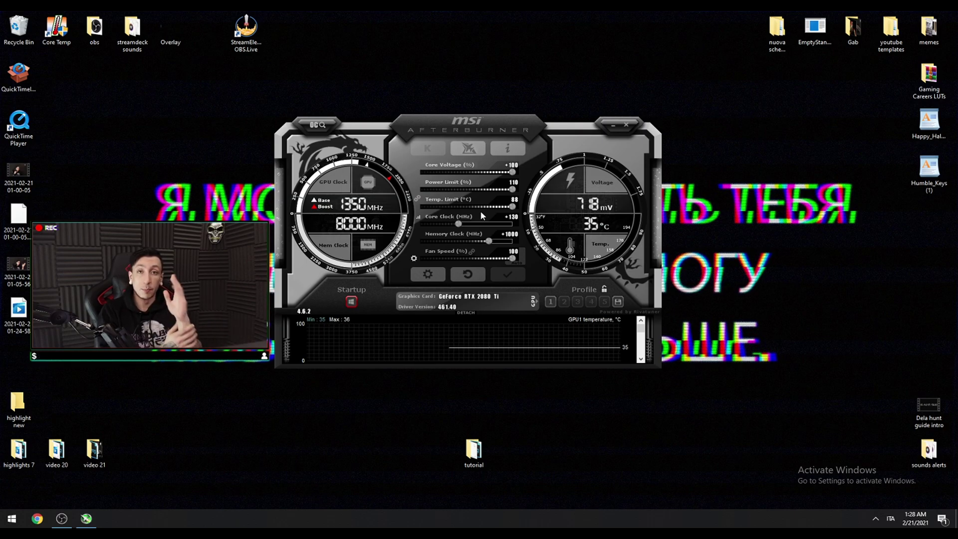
Step: Try a +50 core clock offset, then restore it to +130
mouse_move(513, 173)
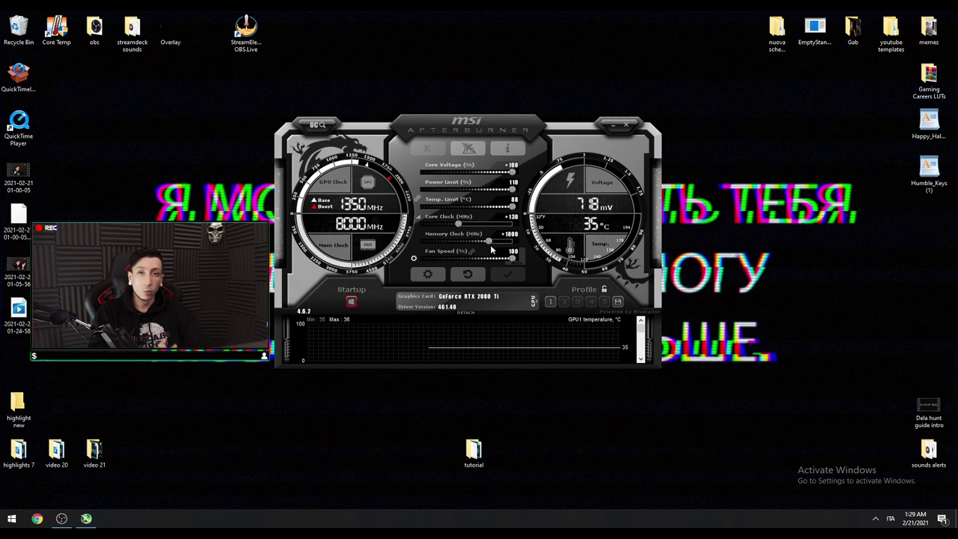
left_click(513, 220)
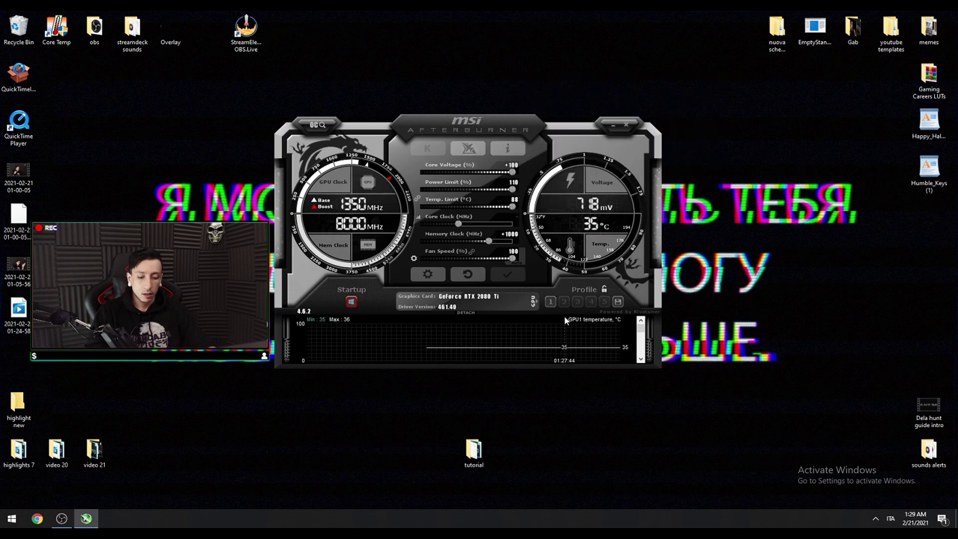
type("50")
key("Return")
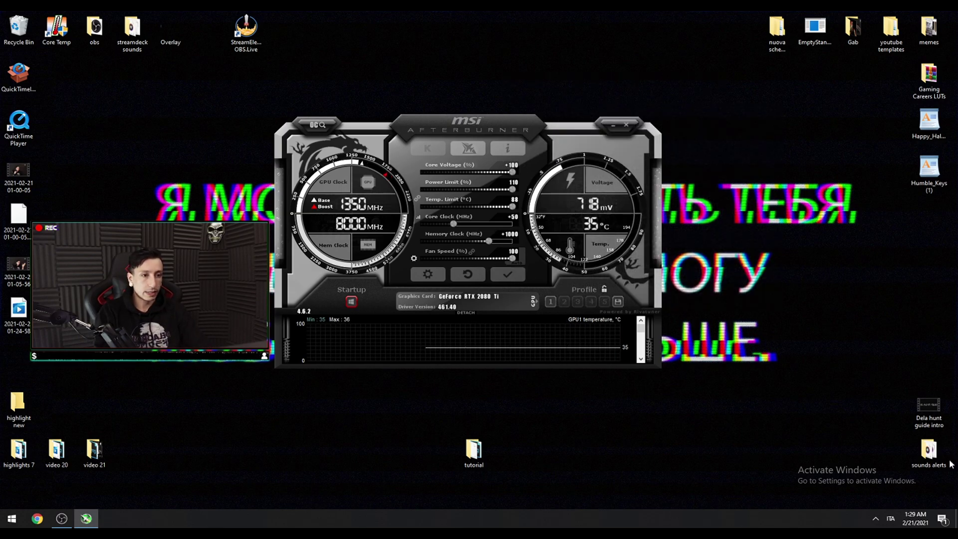
left_click(469, 224)
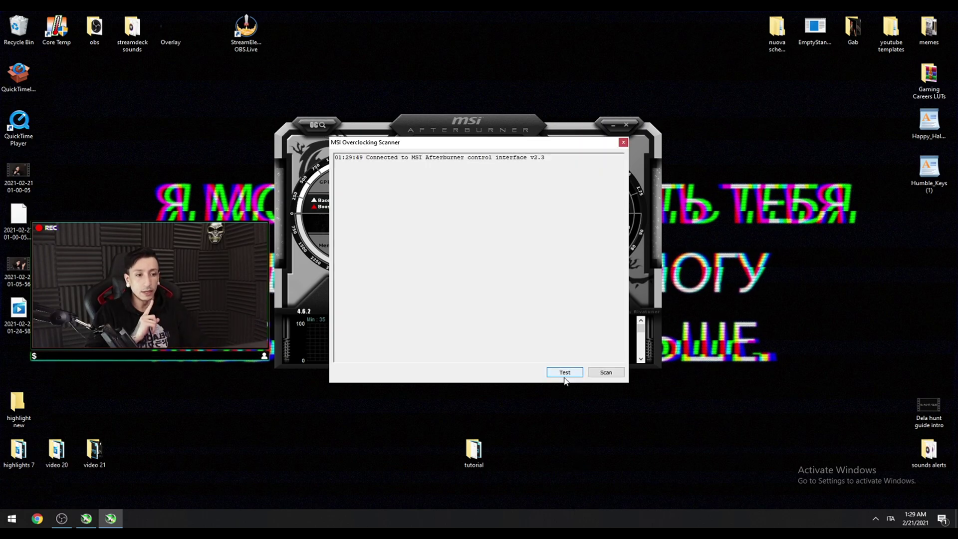
Step: Start the Overclocking Scanner test of the +130 MHz core clock offset
left_click(570, 372)
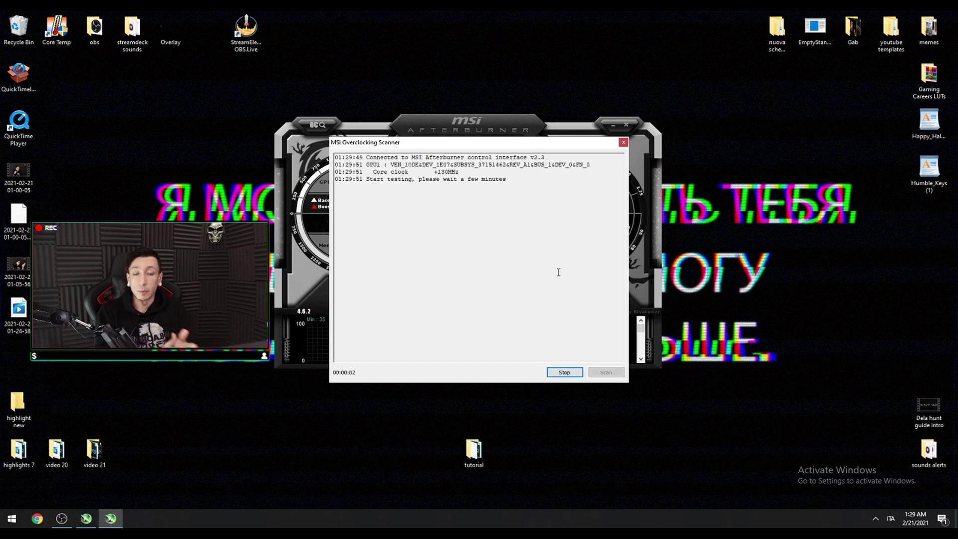